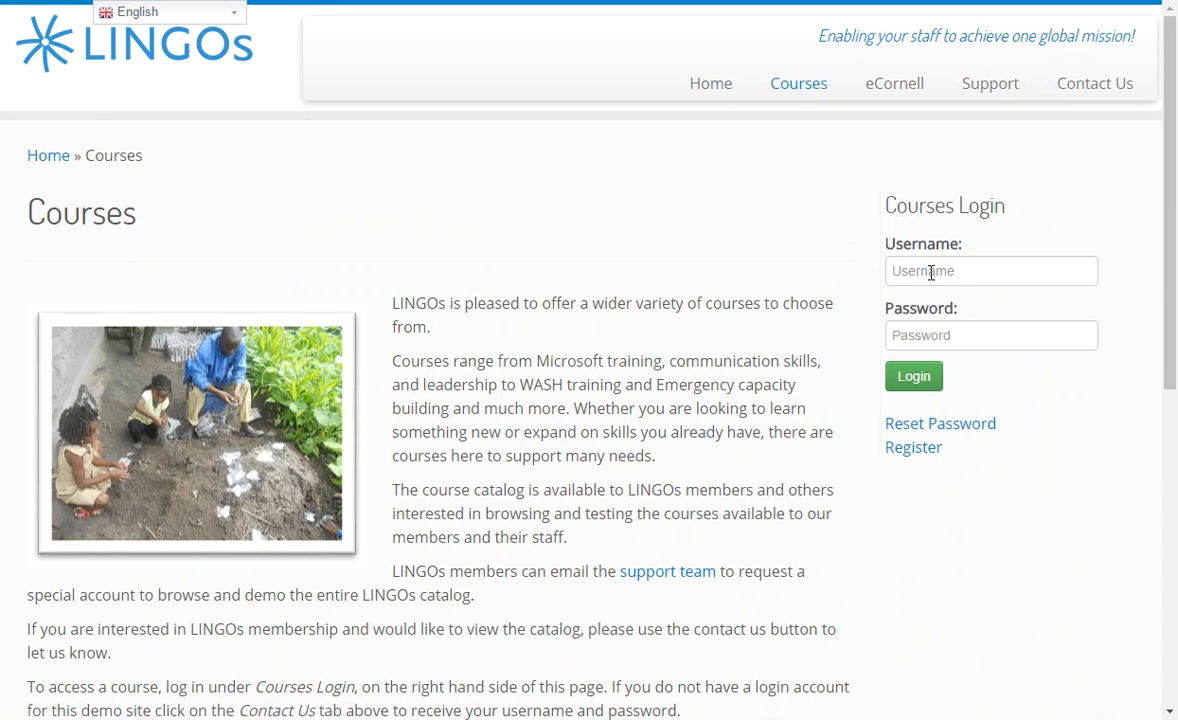
Log in to the LINGOs courses site with the demo administrator's username and account password.
left_click(931, 272)
type("ldemoa")
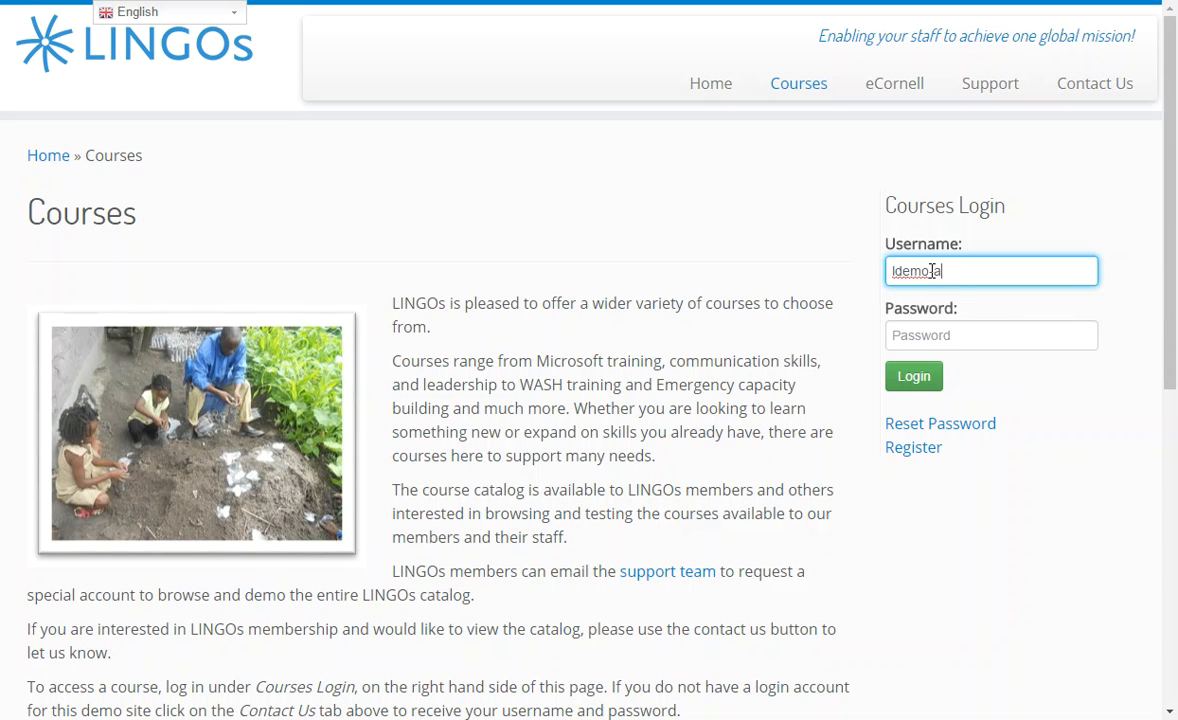
key("Tab")
type("l")
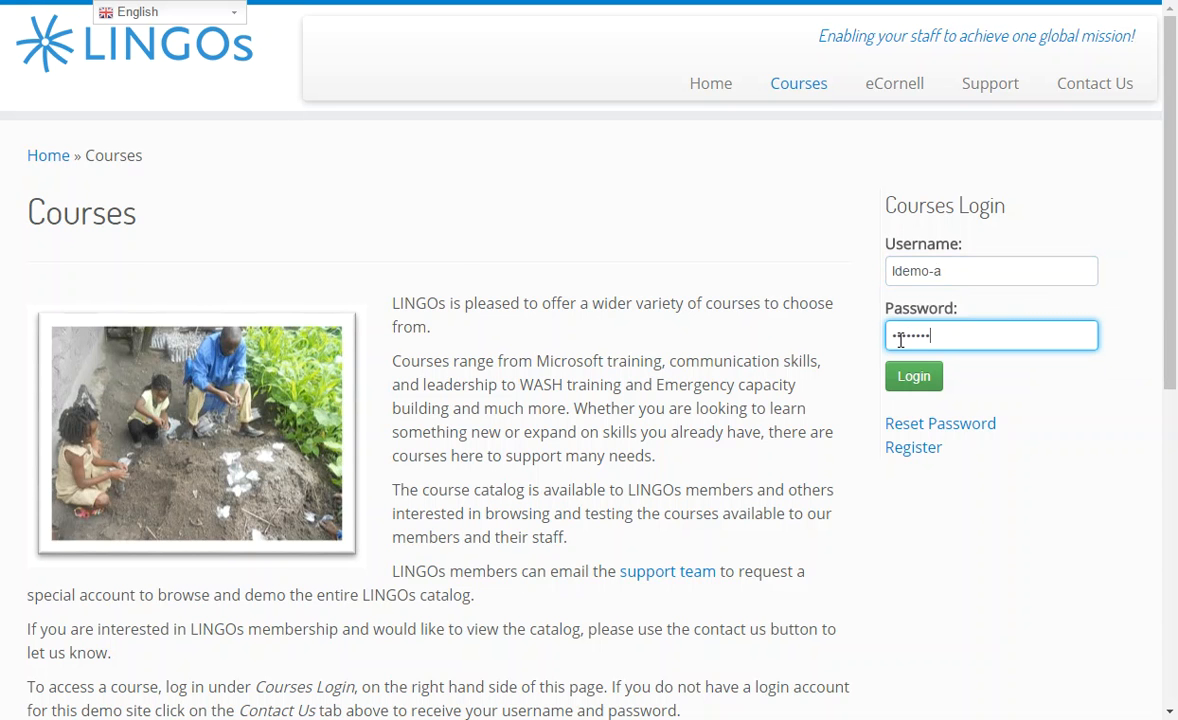
left_click(905, 382)
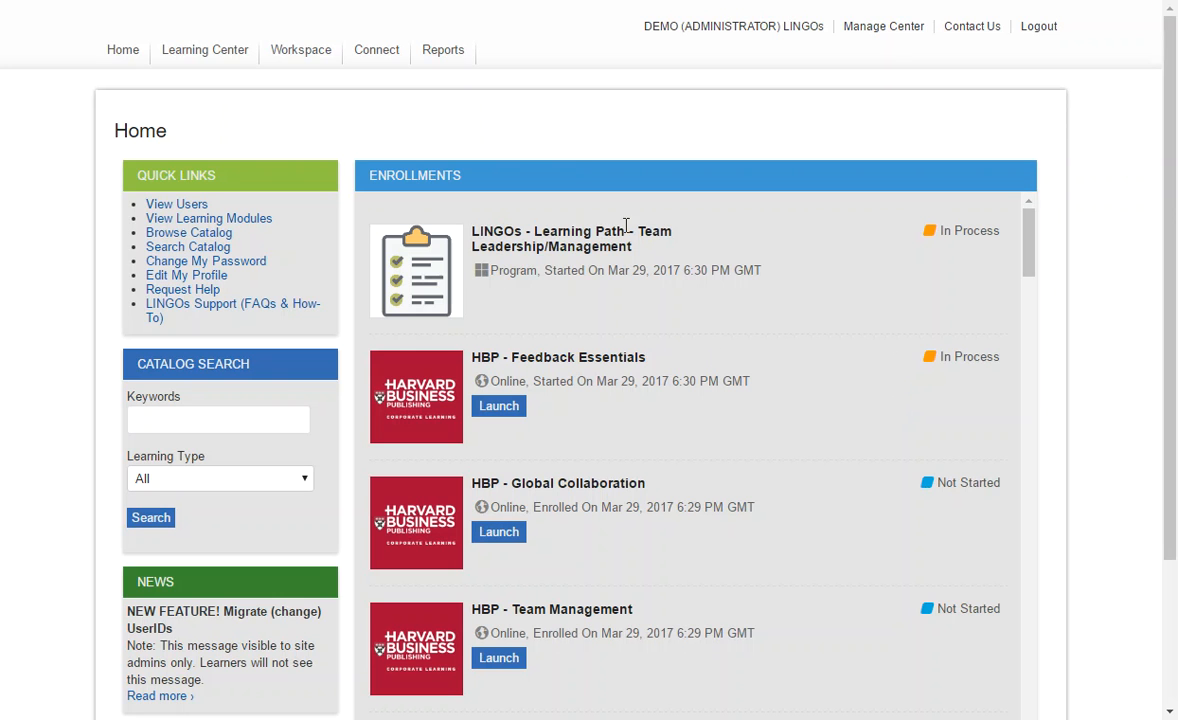
Open the Users list in the Manage Center and look through the accounts on its first page.
left_click(887, 30)
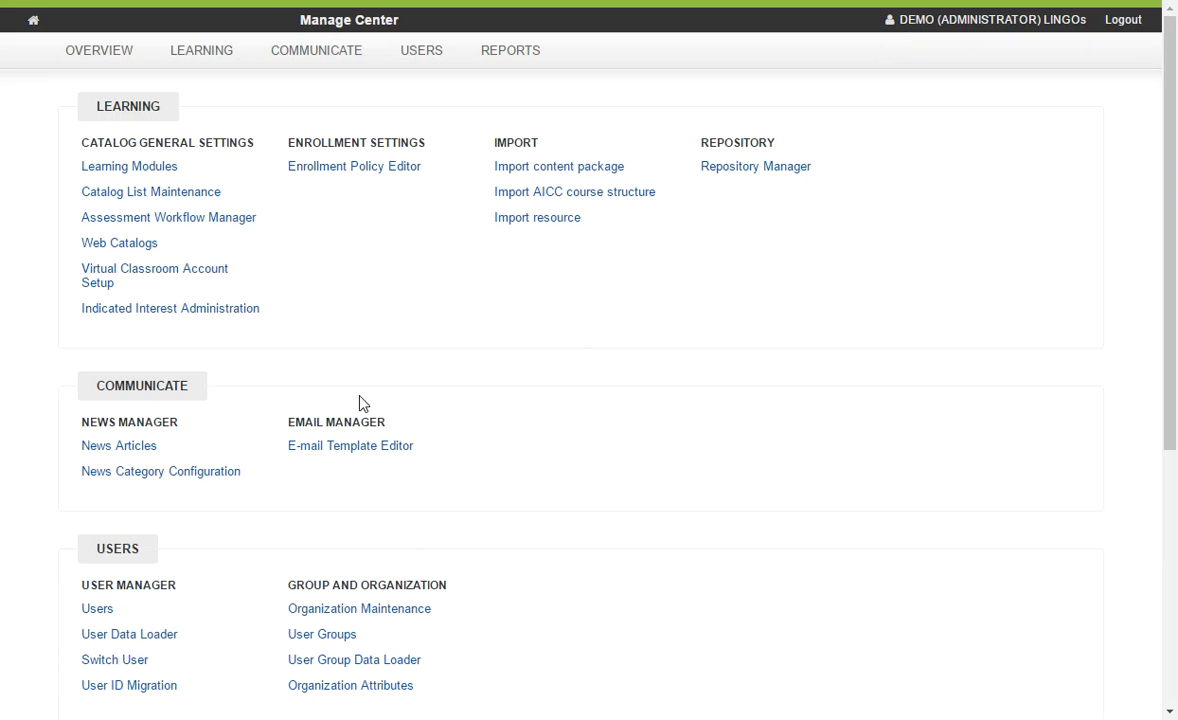
left_click(104, 614)
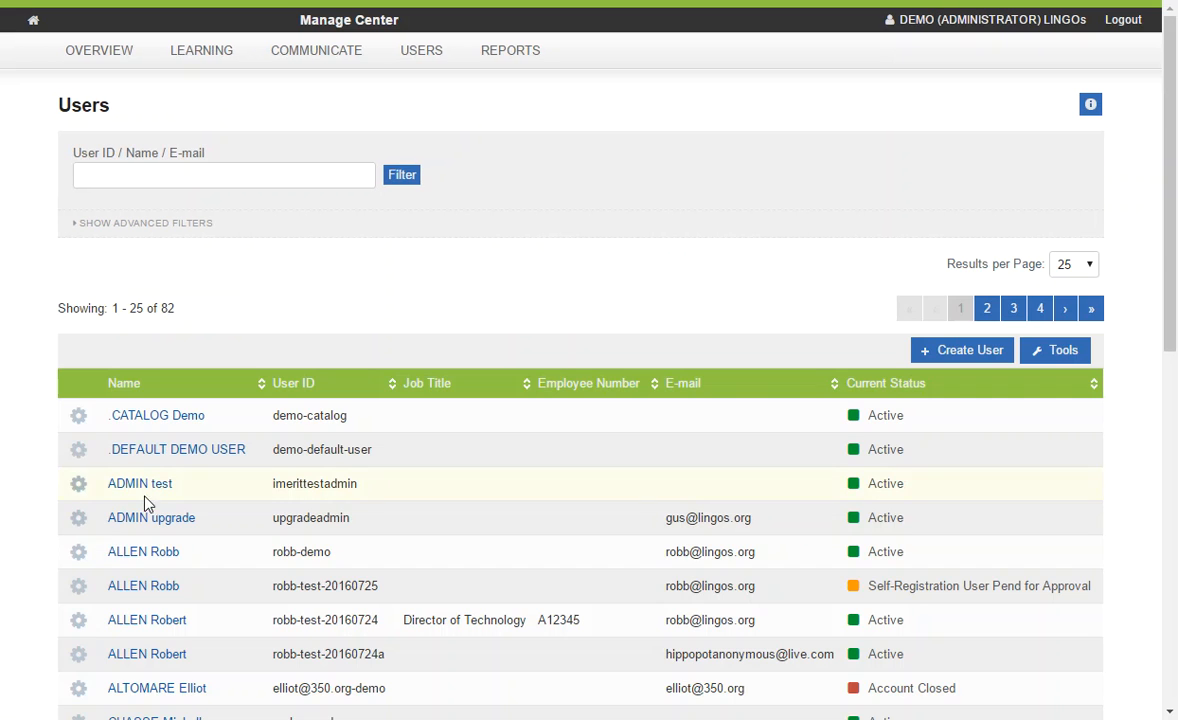
left_click(300, 185)
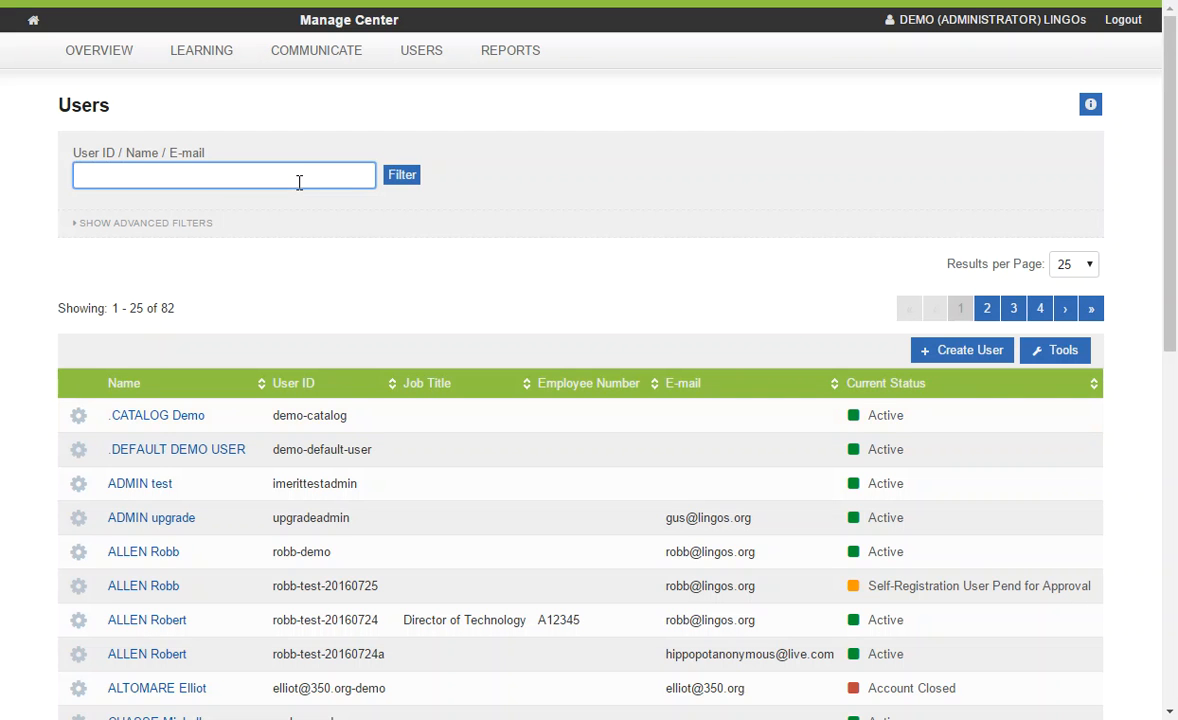
scroll(208, 534, "down", 4)
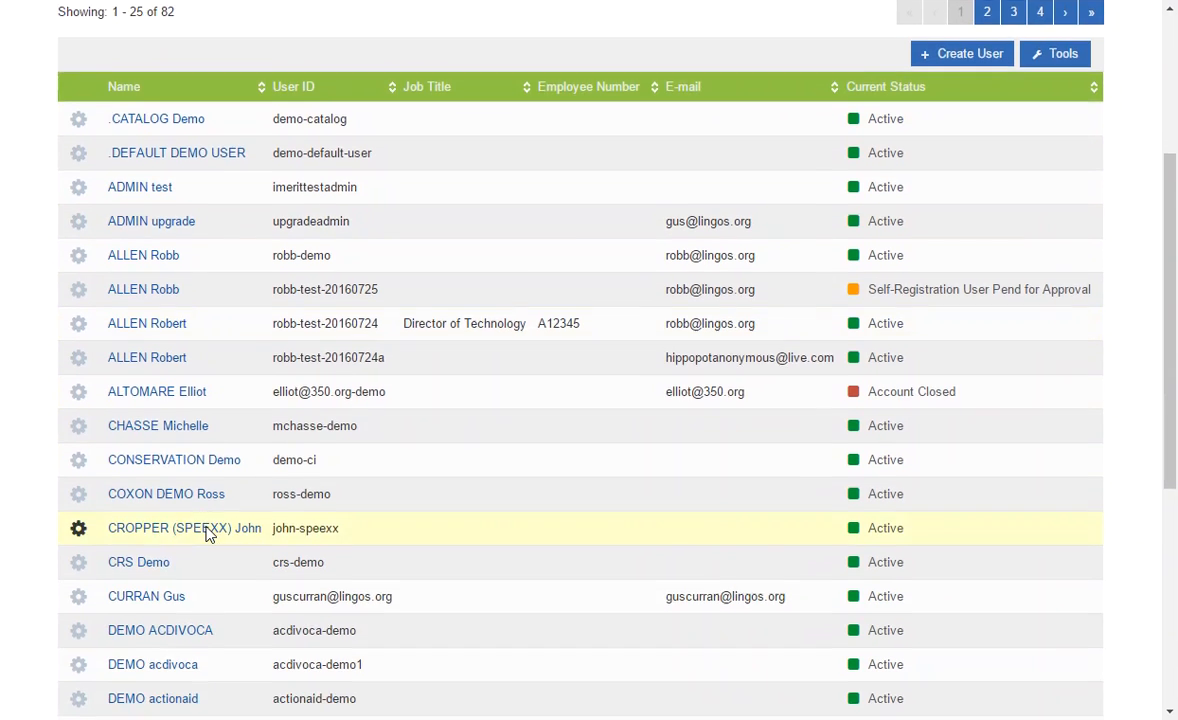
scroll(208, 536, "up", 4)
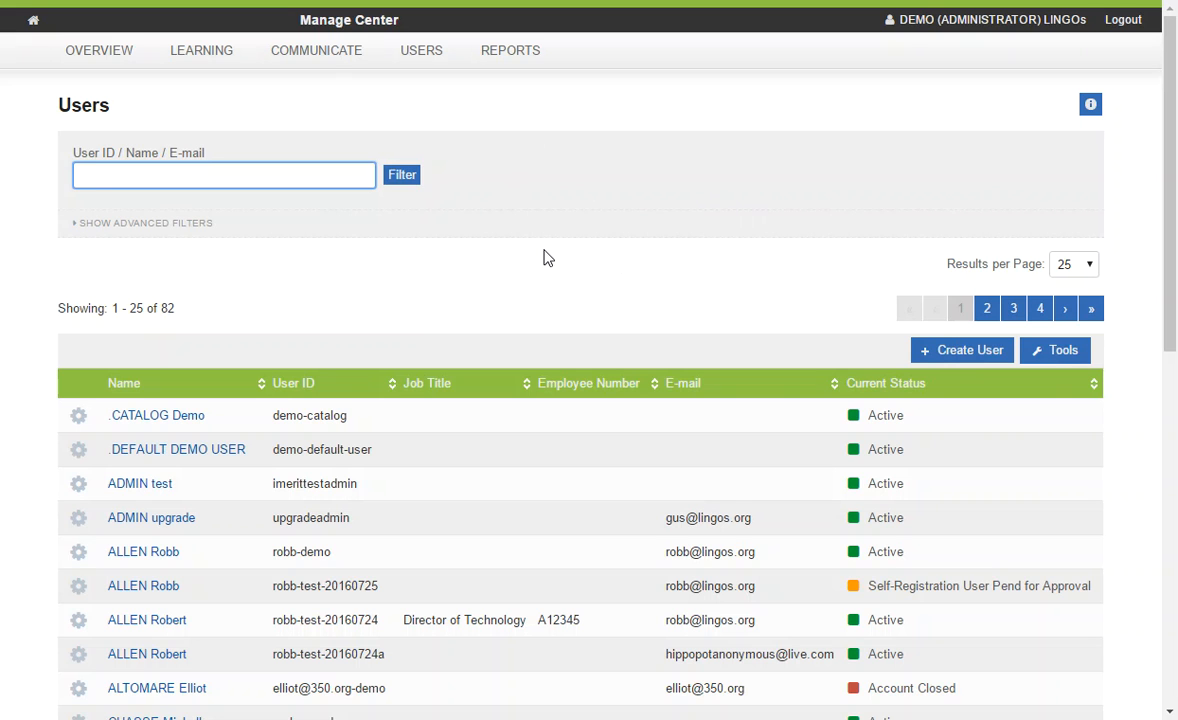
Go to the home page, open the user list through View Users, and return to the home page.
left_click(35, 18)
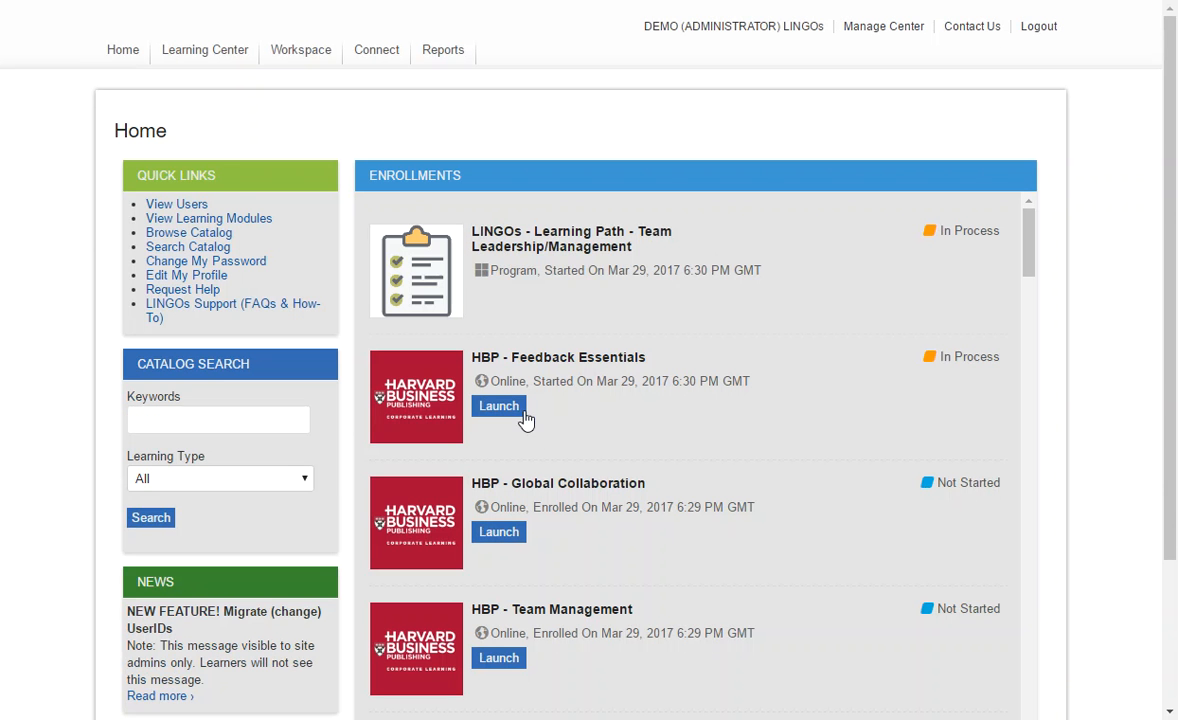
left_click(167, 206)
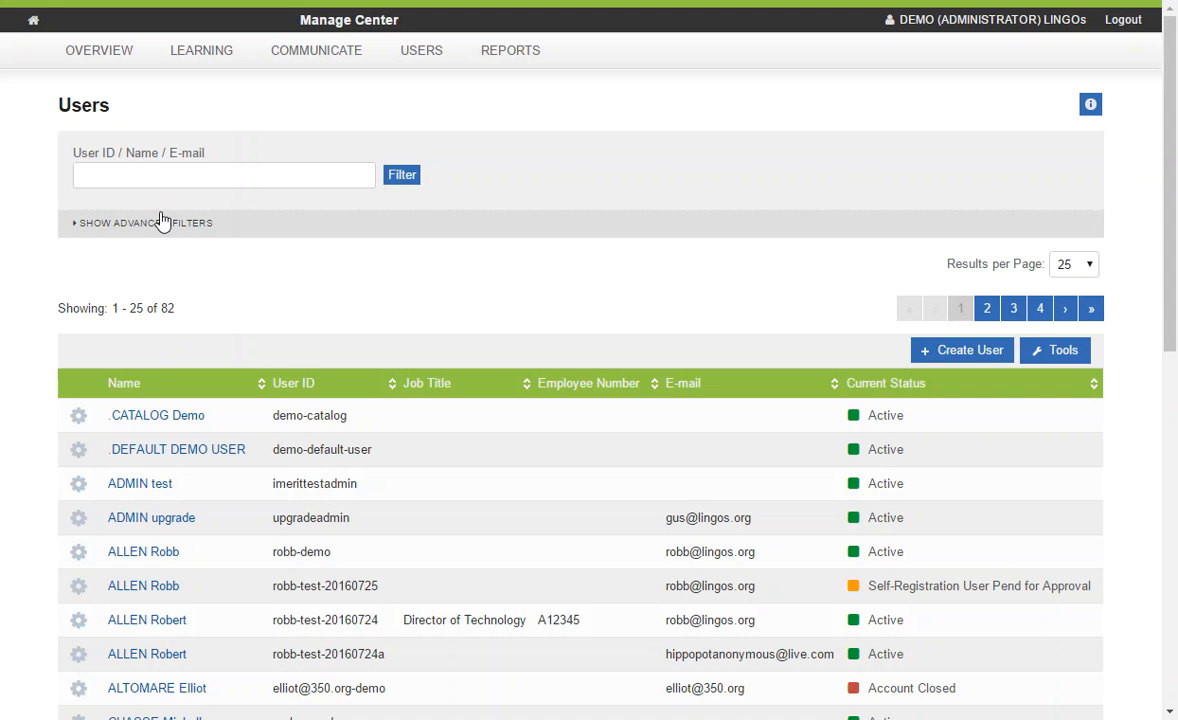
left_click(33, 19)
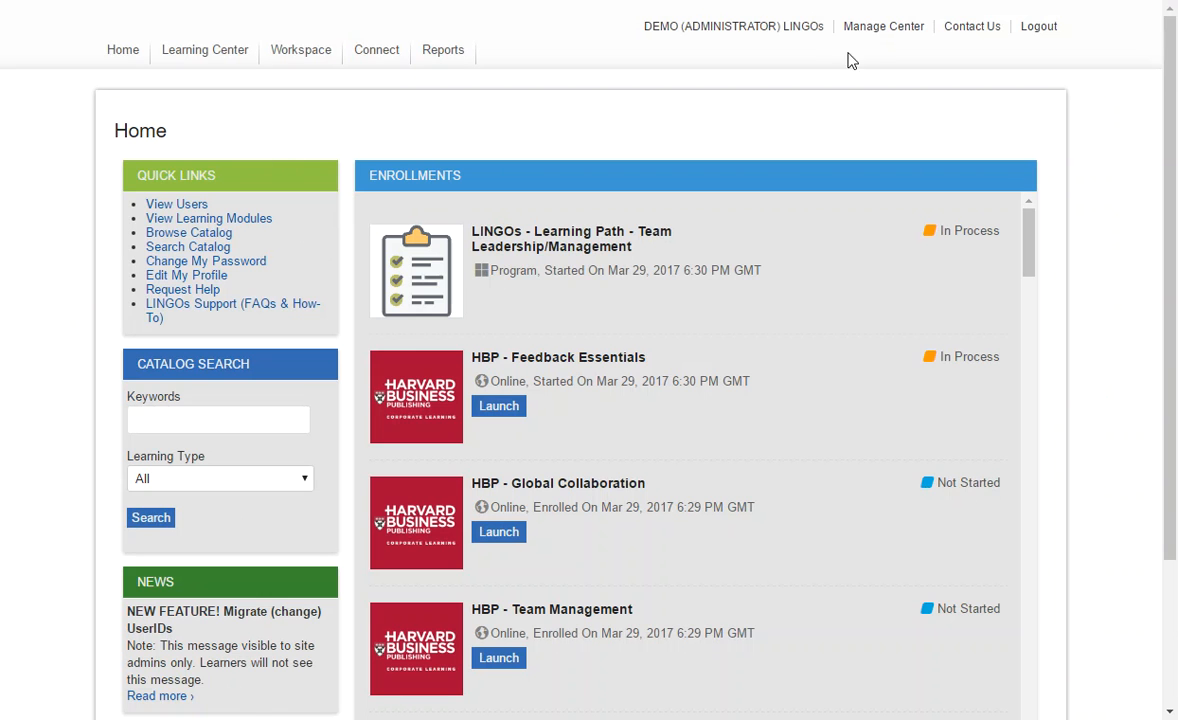
Open Organization Maintenance for groups and organizations in the Manage Center.
left_click(884, 30)
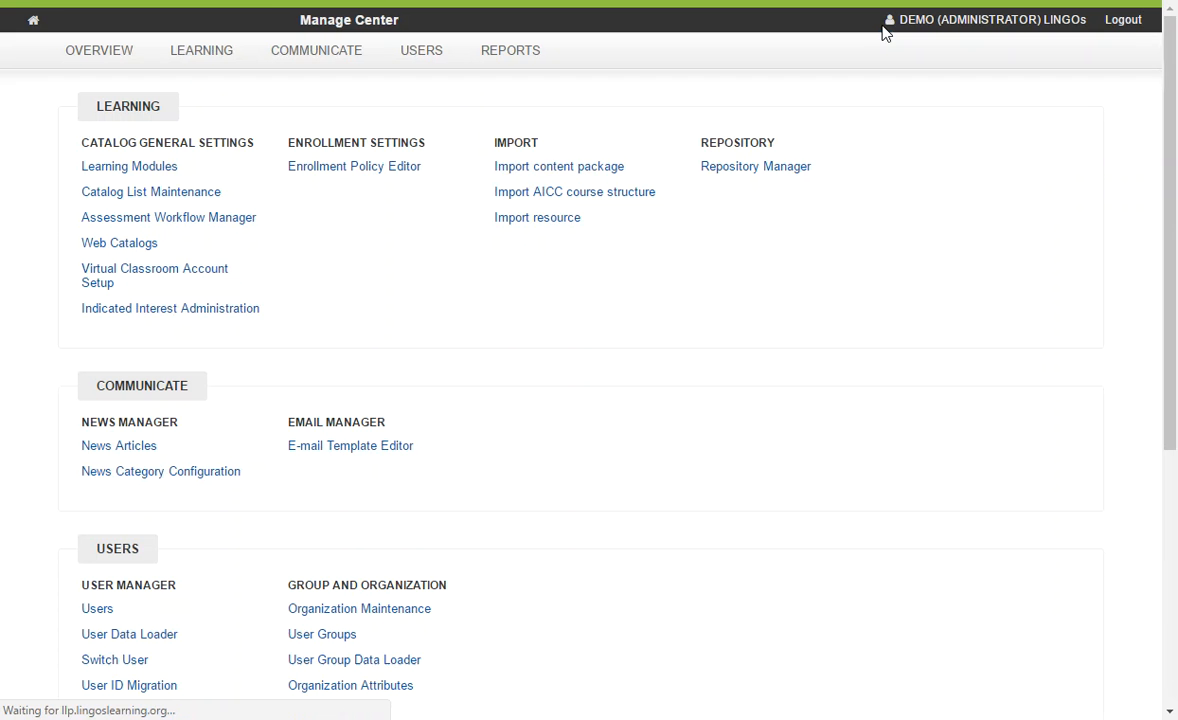
scroll(542, 347, "down", 2)
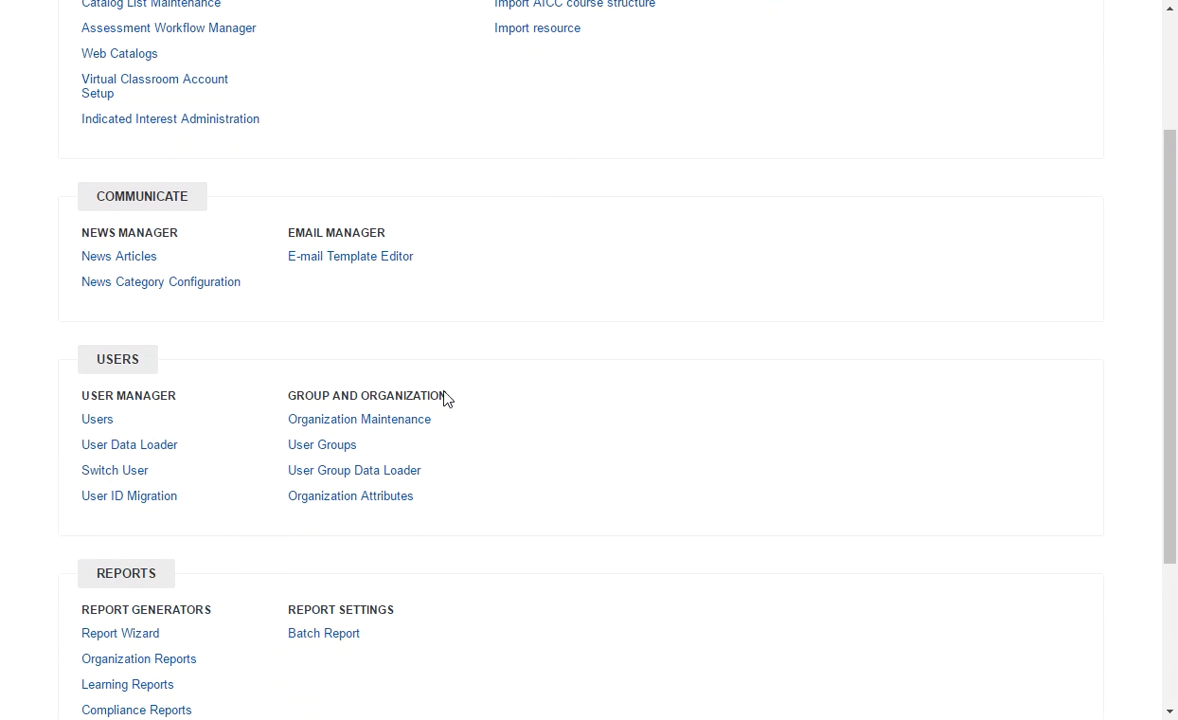
left_click(366, 424)
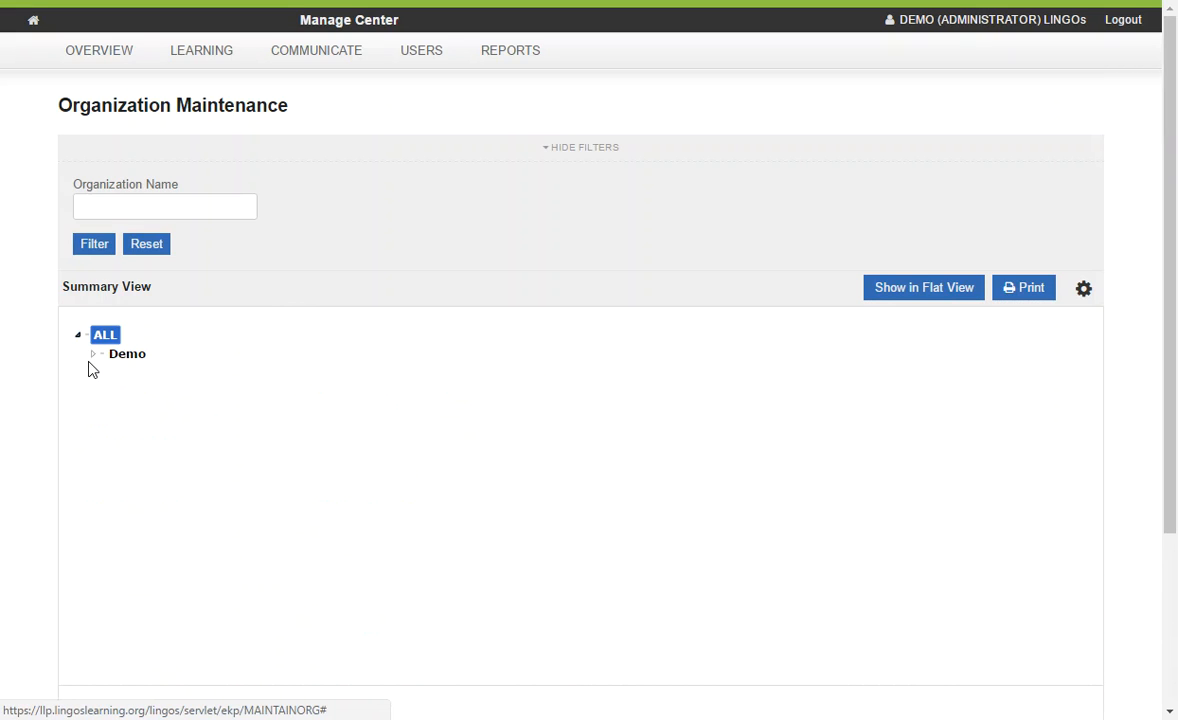
Expand the Demo organization and its AFRICA and ASIA branches, checking KENYA, SOUTH_AFRICA and CHINA for sub-organizations.
left_click(92, 354)
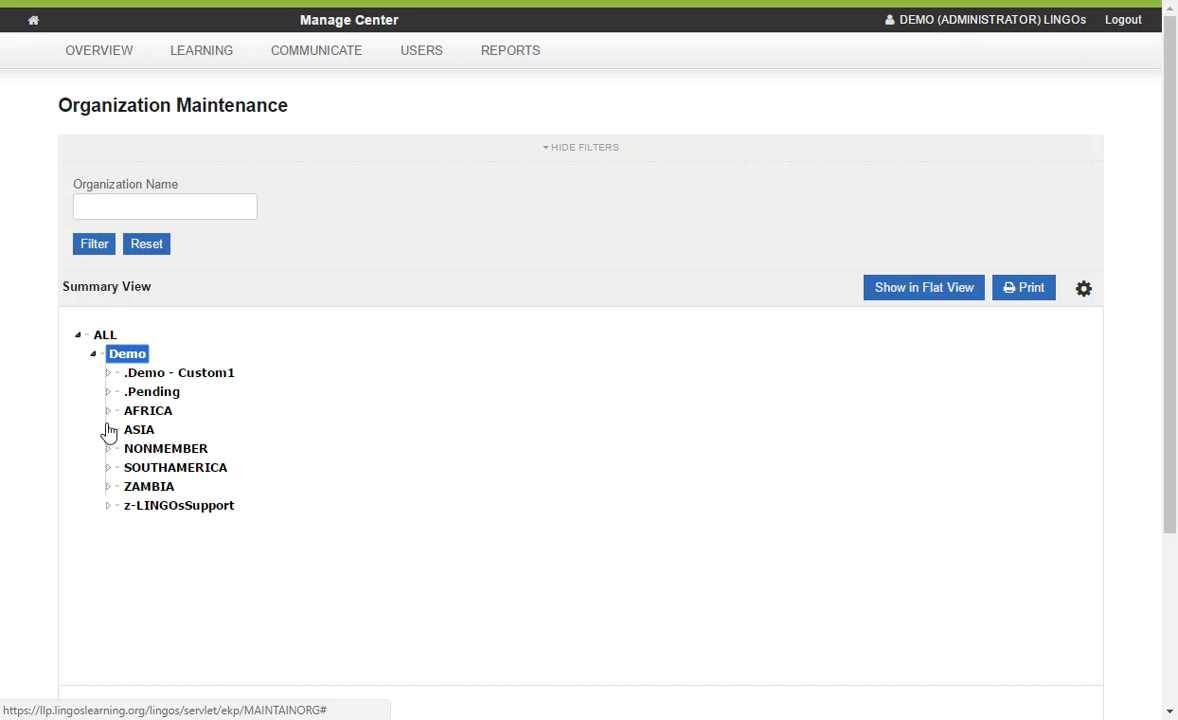
left_click(108, 411)
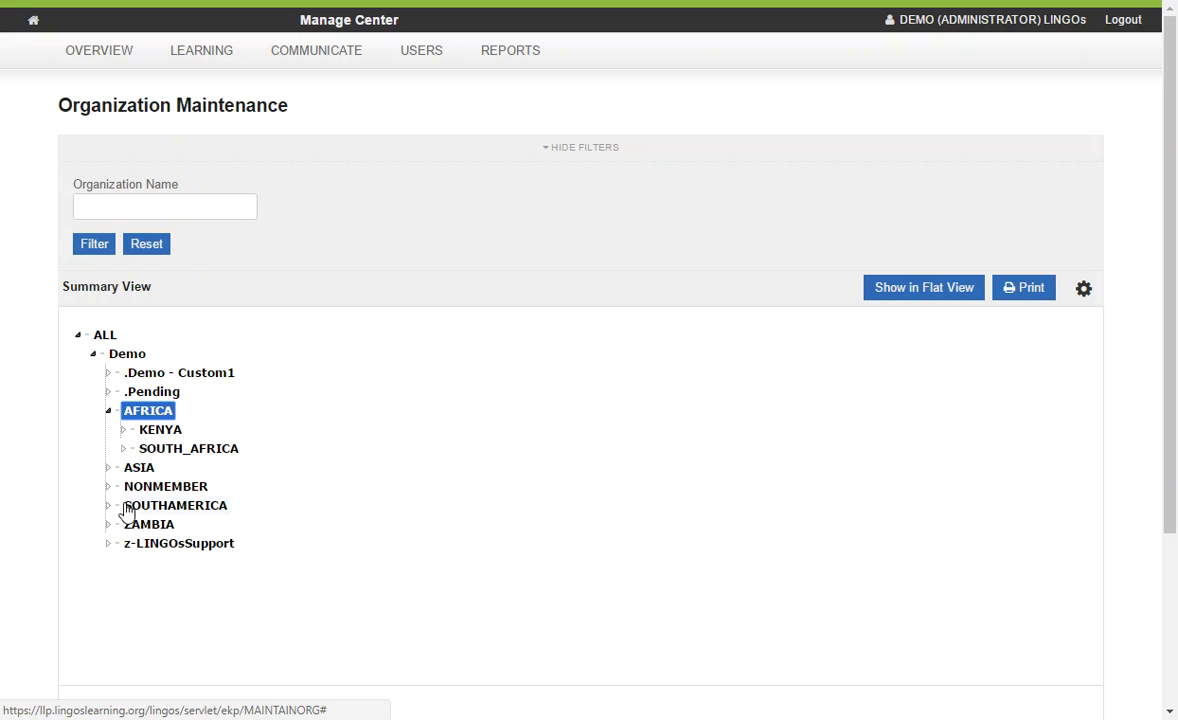
left_click(123, 430)
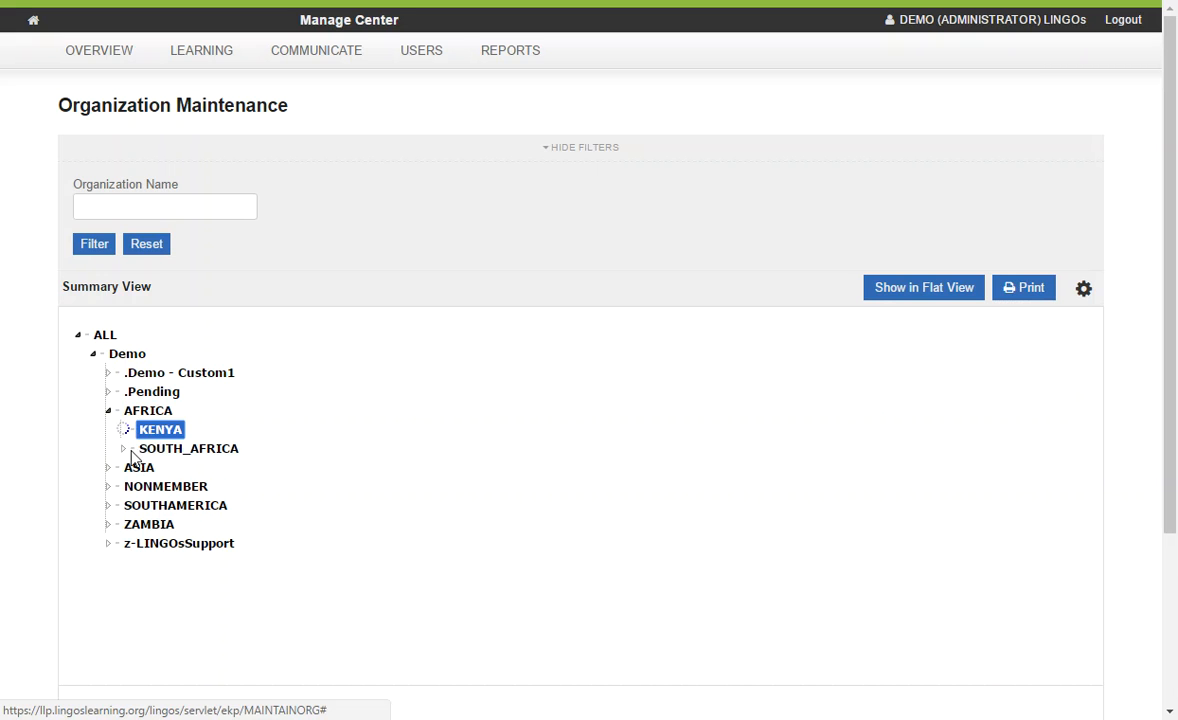
left_click(123, 450)
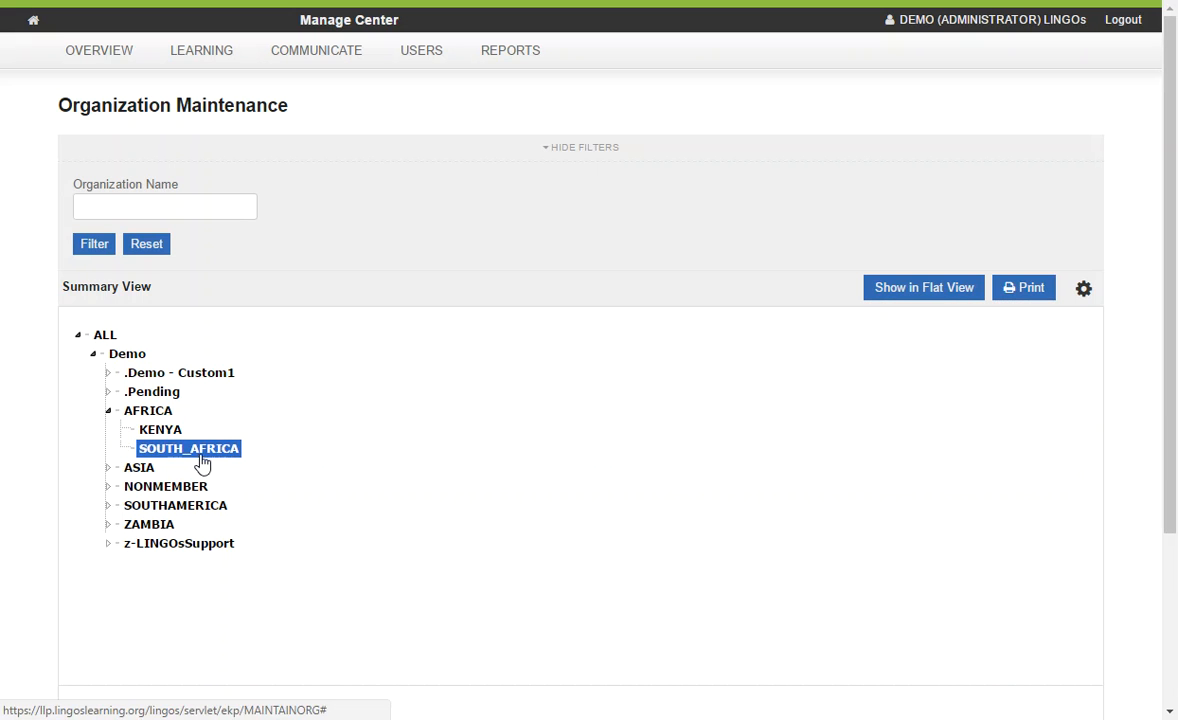
left_click(113, 470)
left_click(122, 492)
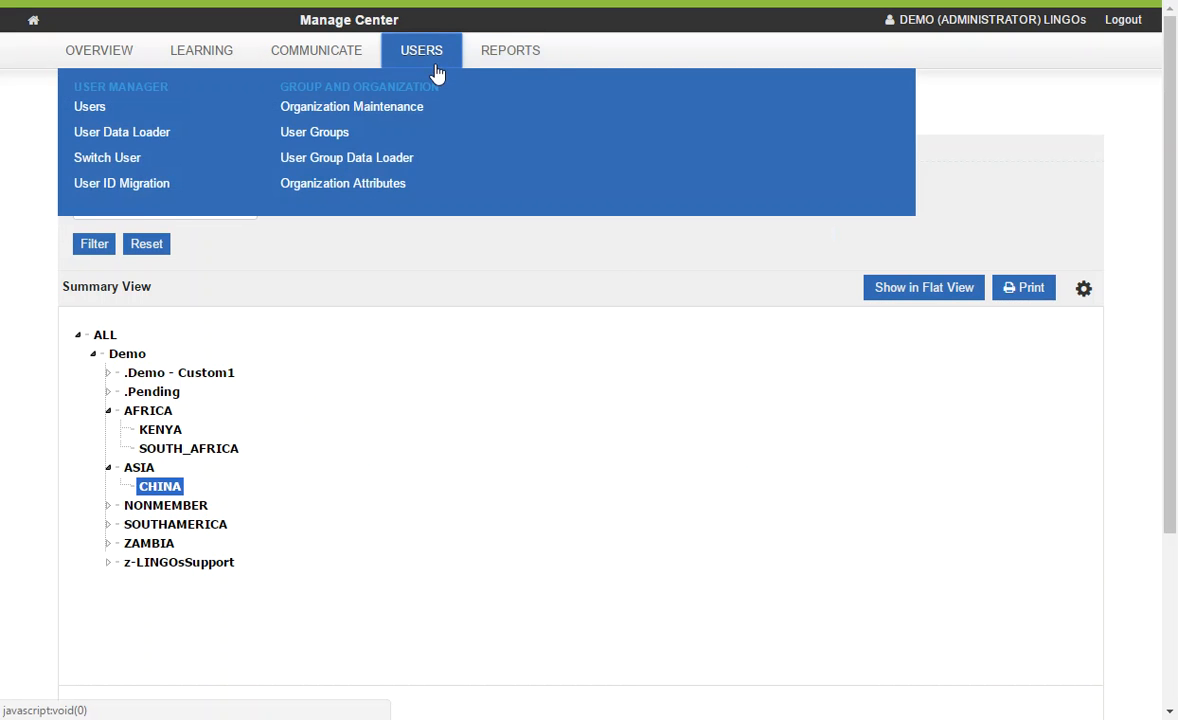
Return to the Users list and open the account pending self-registration approval in the User Editor.
left_click(400, 54)
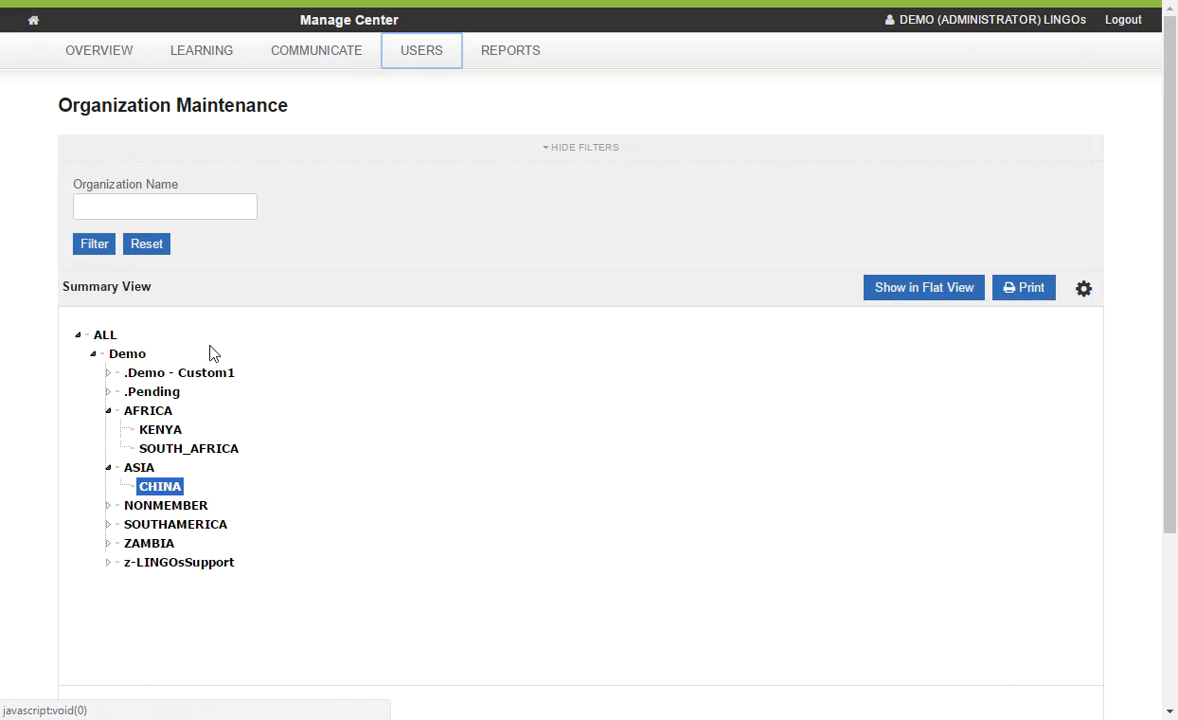
left_click(416, 62)
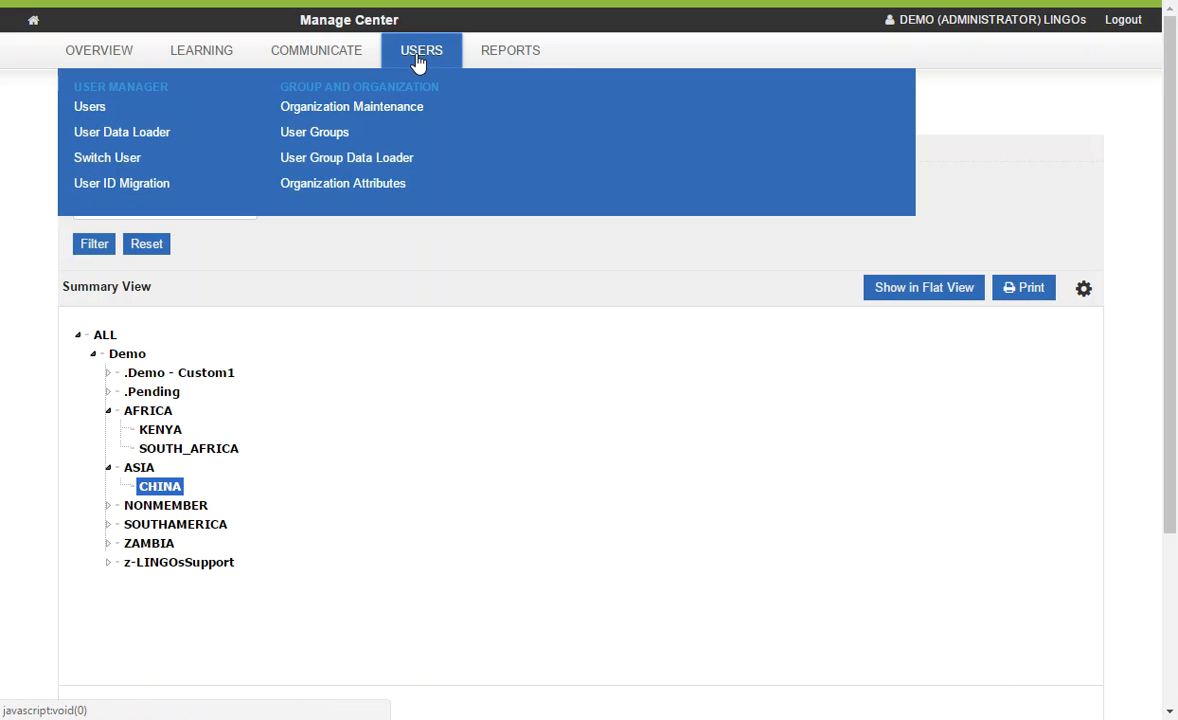
left_click(92, 110)
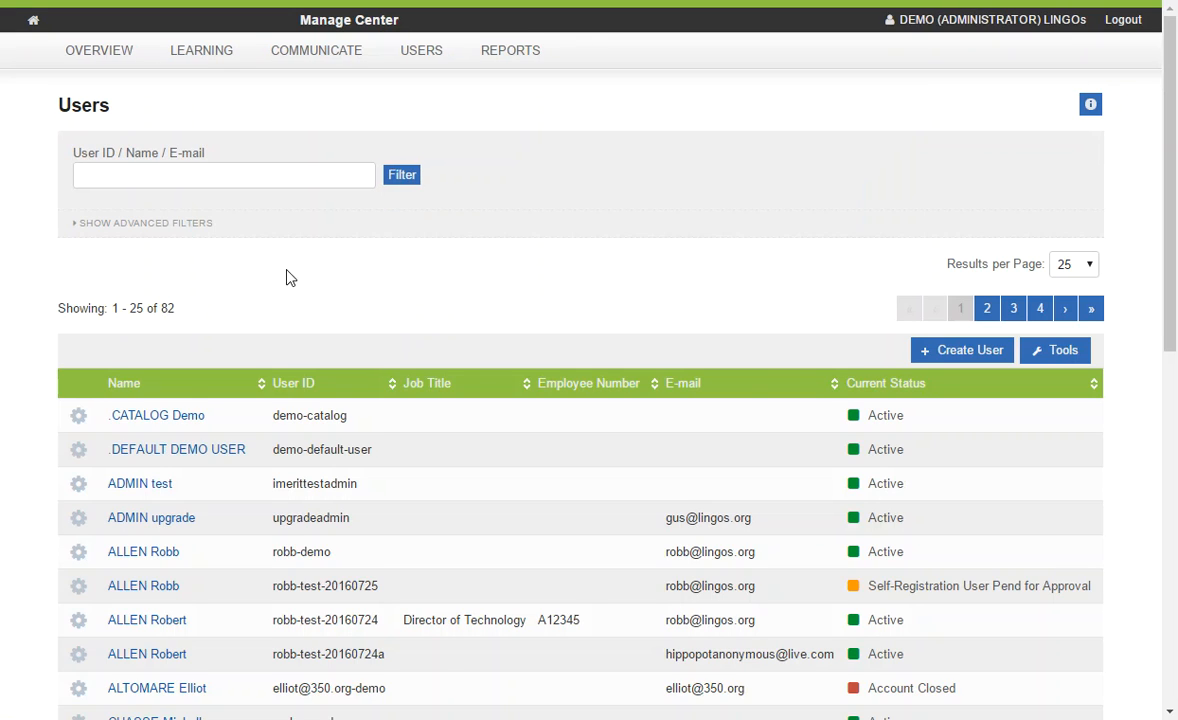
scroll(286, 271, "down", 2)
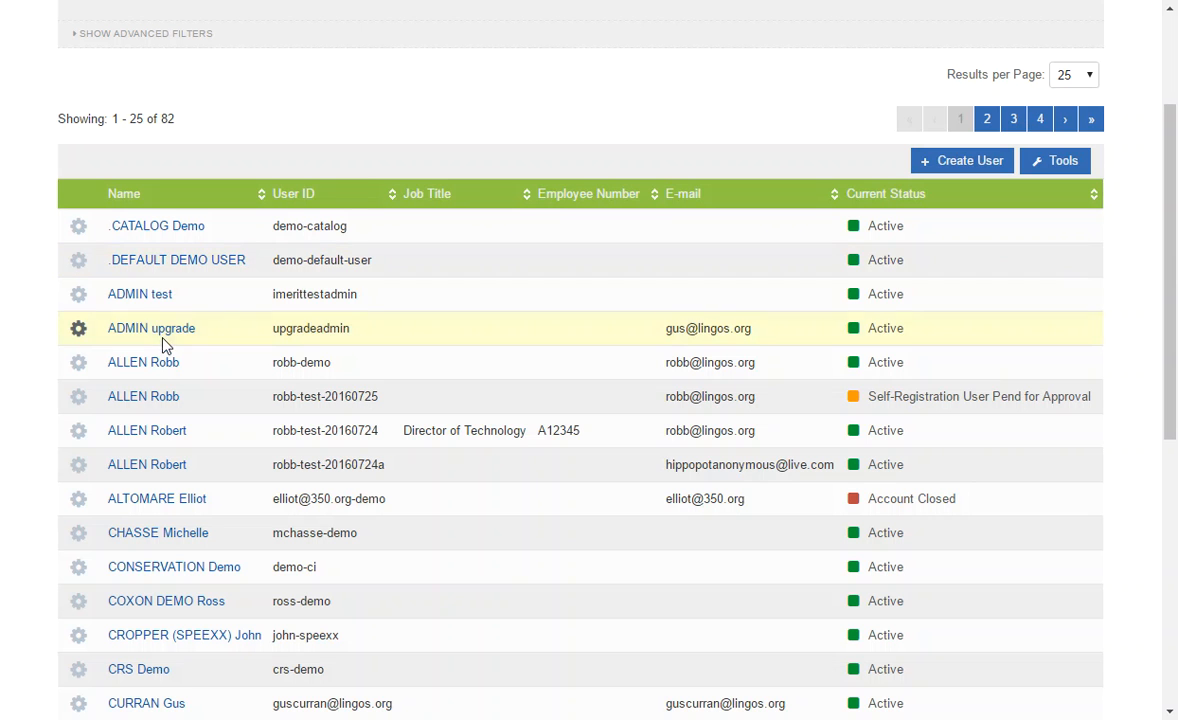
double_click(159, 397)
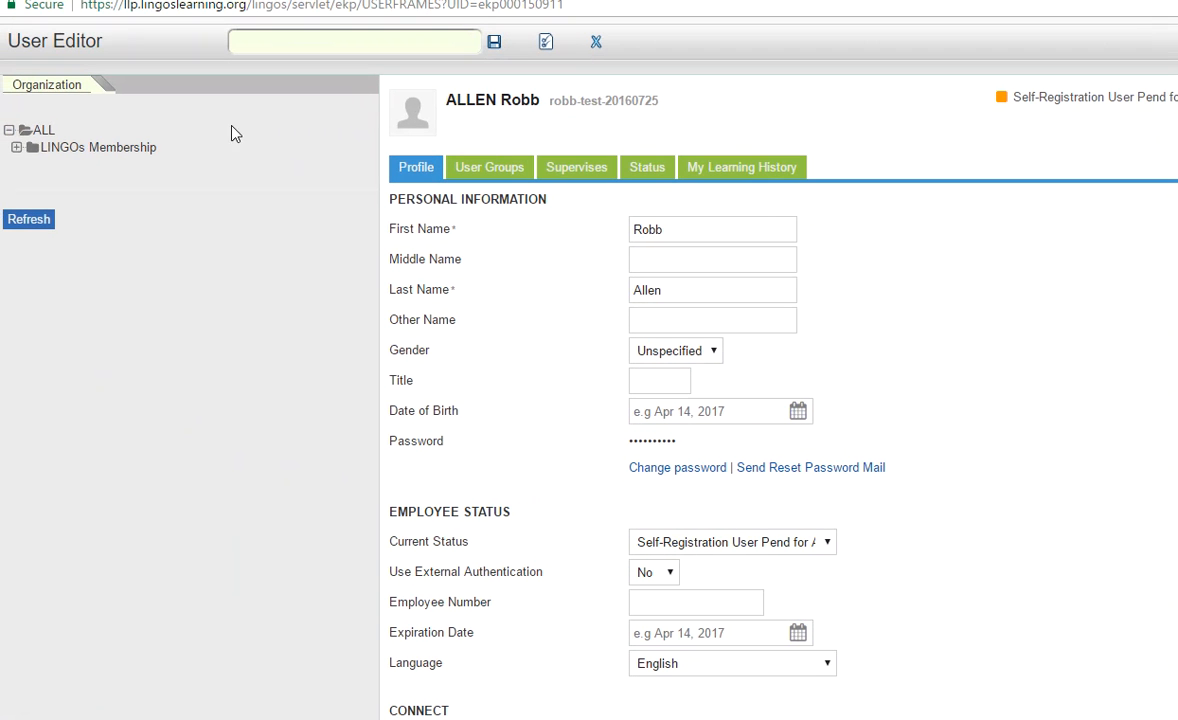
Expand the User Editor's organization tree through LINGOs Membership, Level 2 and Demo to the AFRICA sub-organizations.
left_click(12, 141)
left_click(24, 164)
left_click(30, 181)
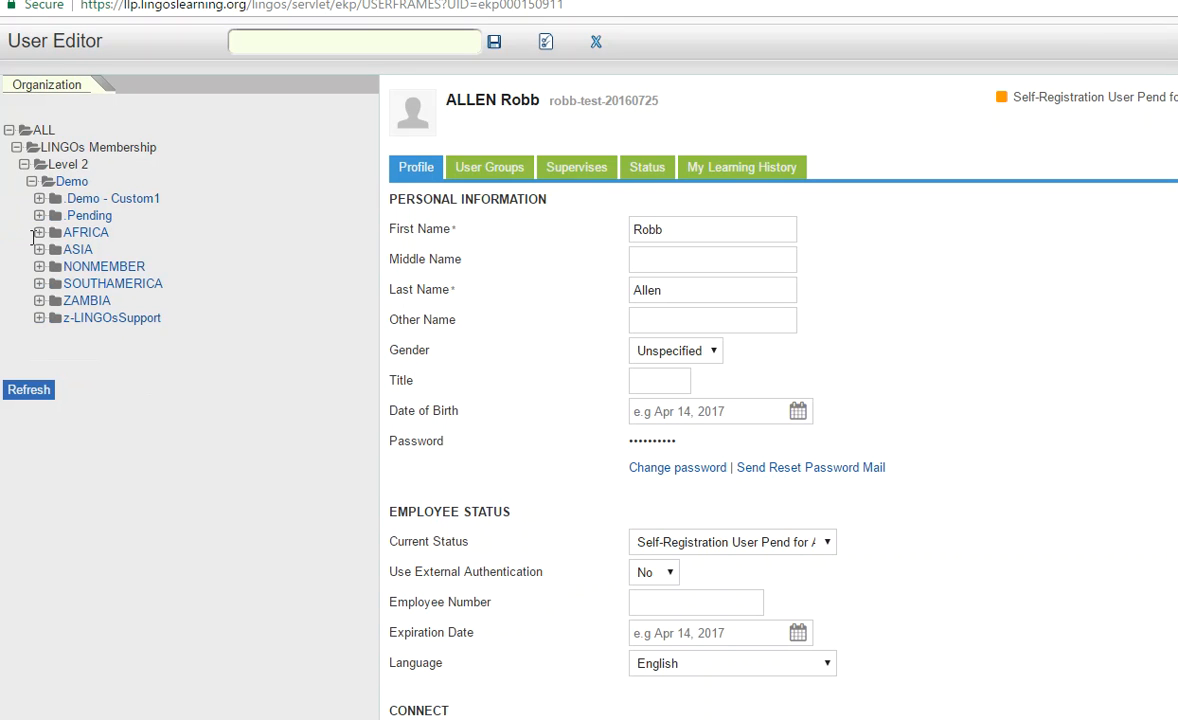
left_click(39, 232)
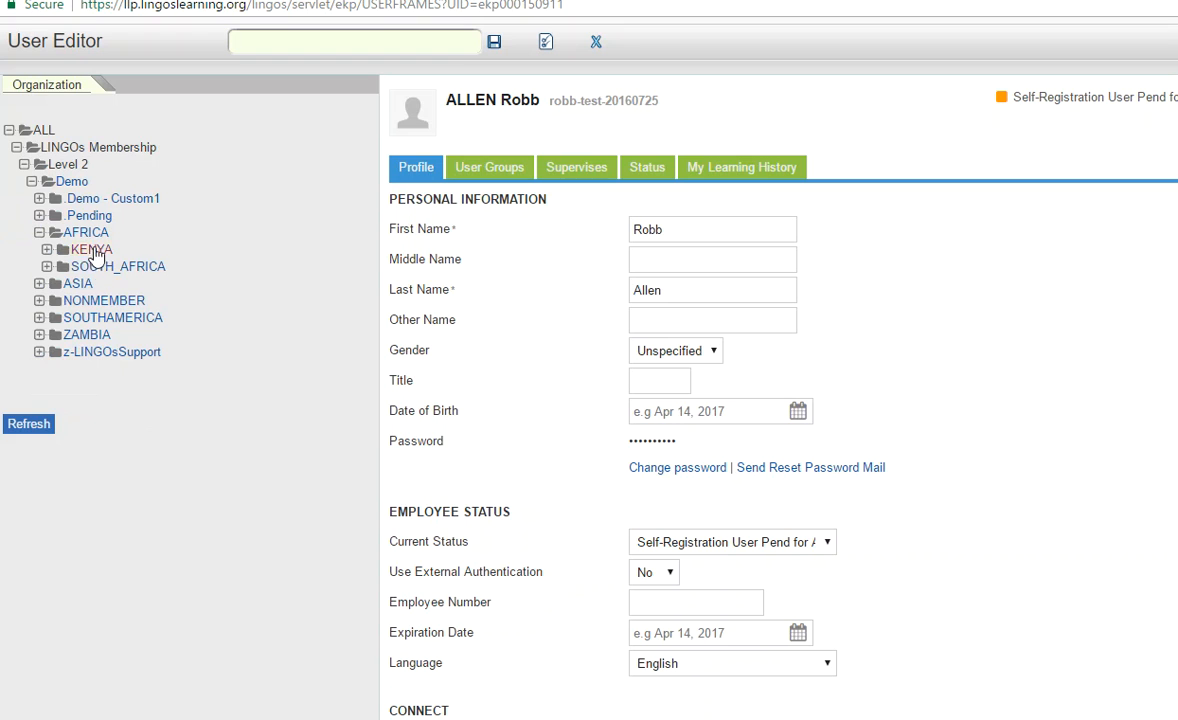
List the users belonging to the KENYA, SOUTH_AFRICA, NONMEMBER and SOUTHAMERICA organizations in turn.
left_click(93, 251)
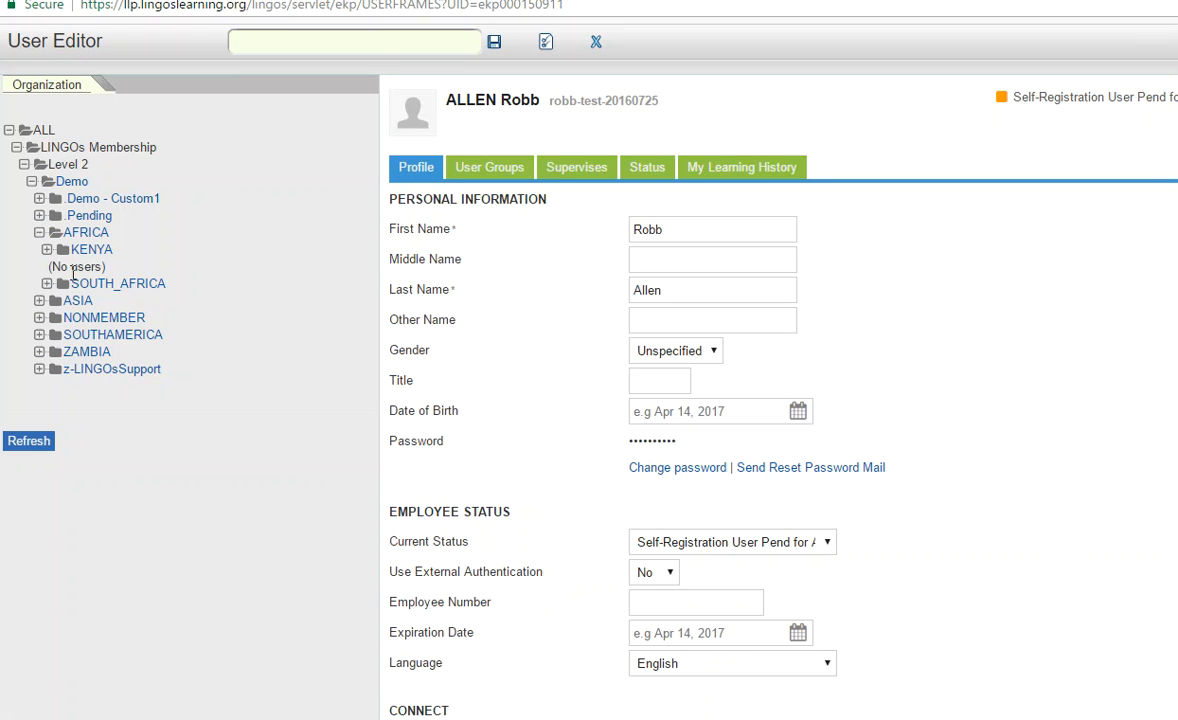
left_click(90, 283)
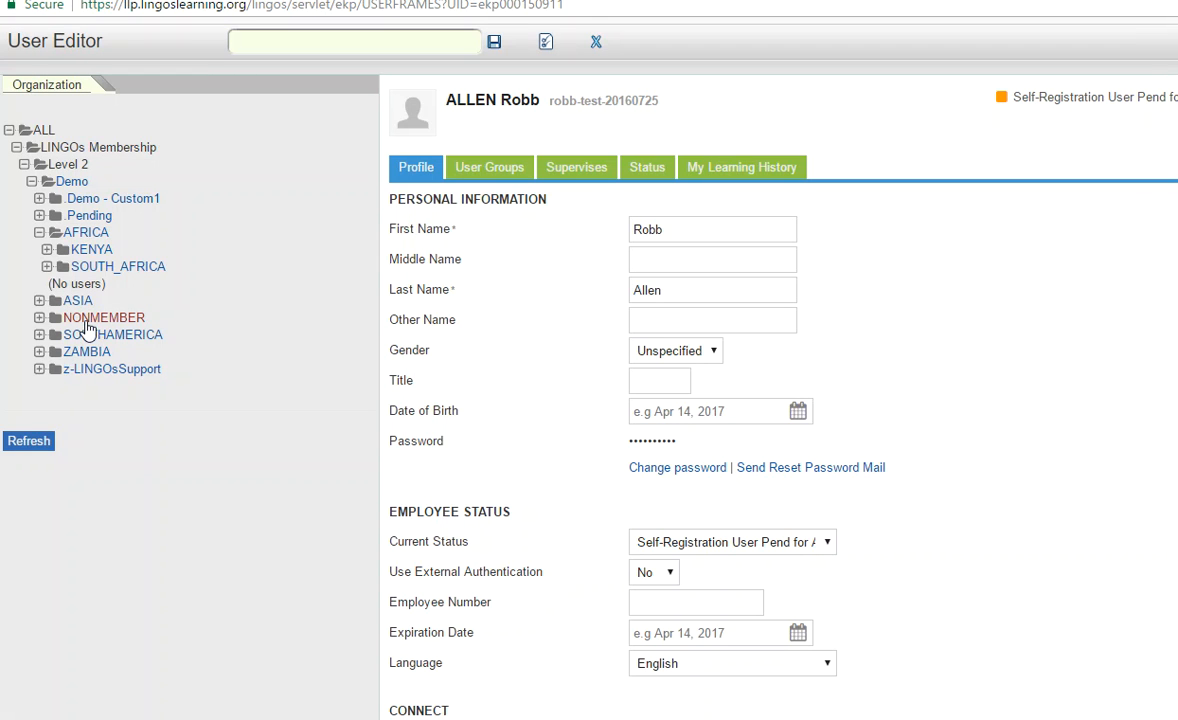
left_click(86, 321)
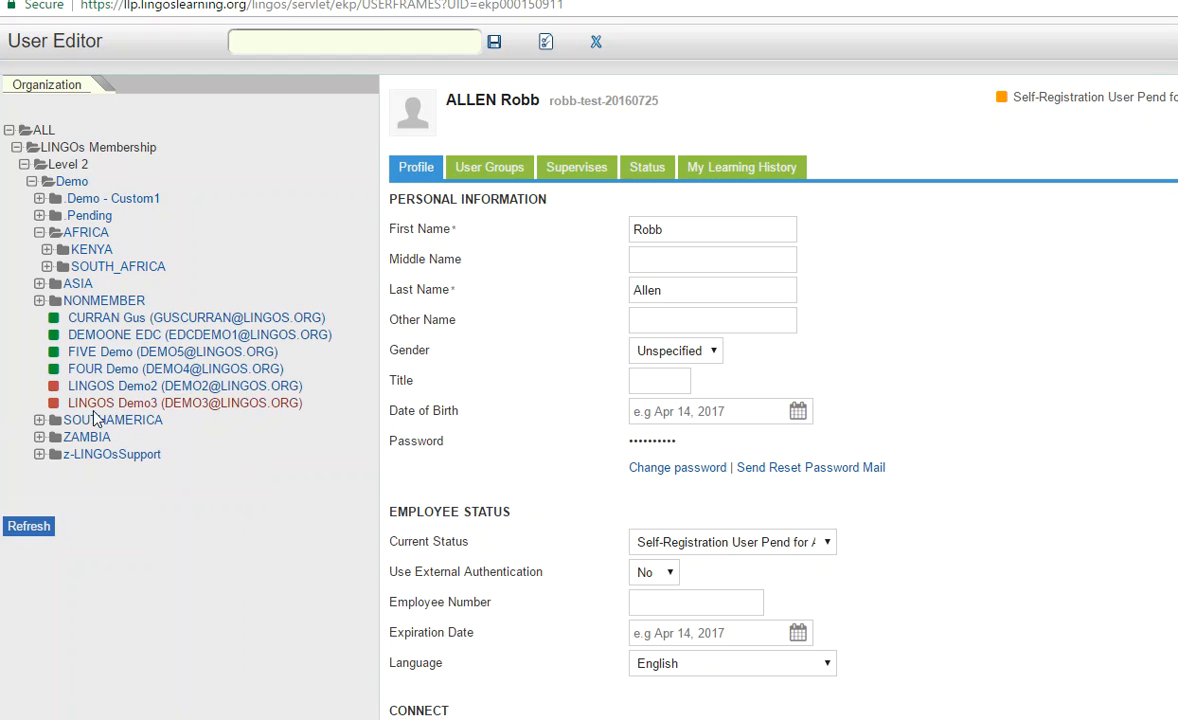
left_click(98, 421)
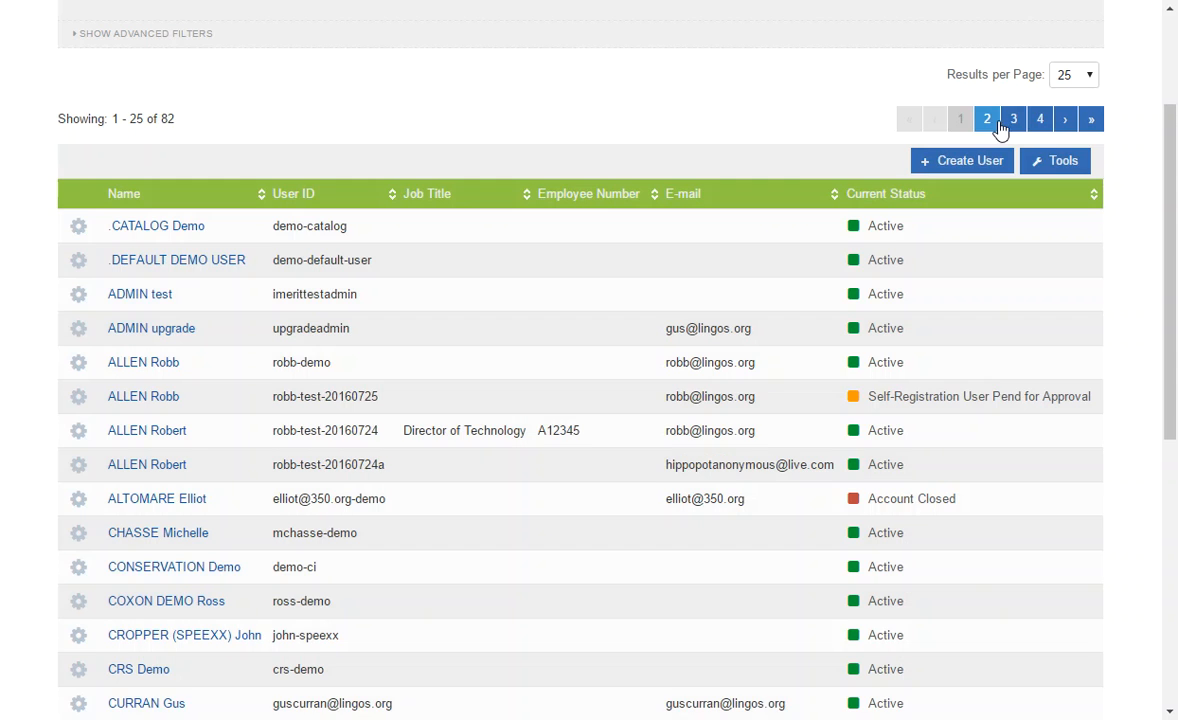
Reload the Users list and open the profile of the active account listed directly above the one pending self-registration approval.
scroll(999, 124, "up", 2)
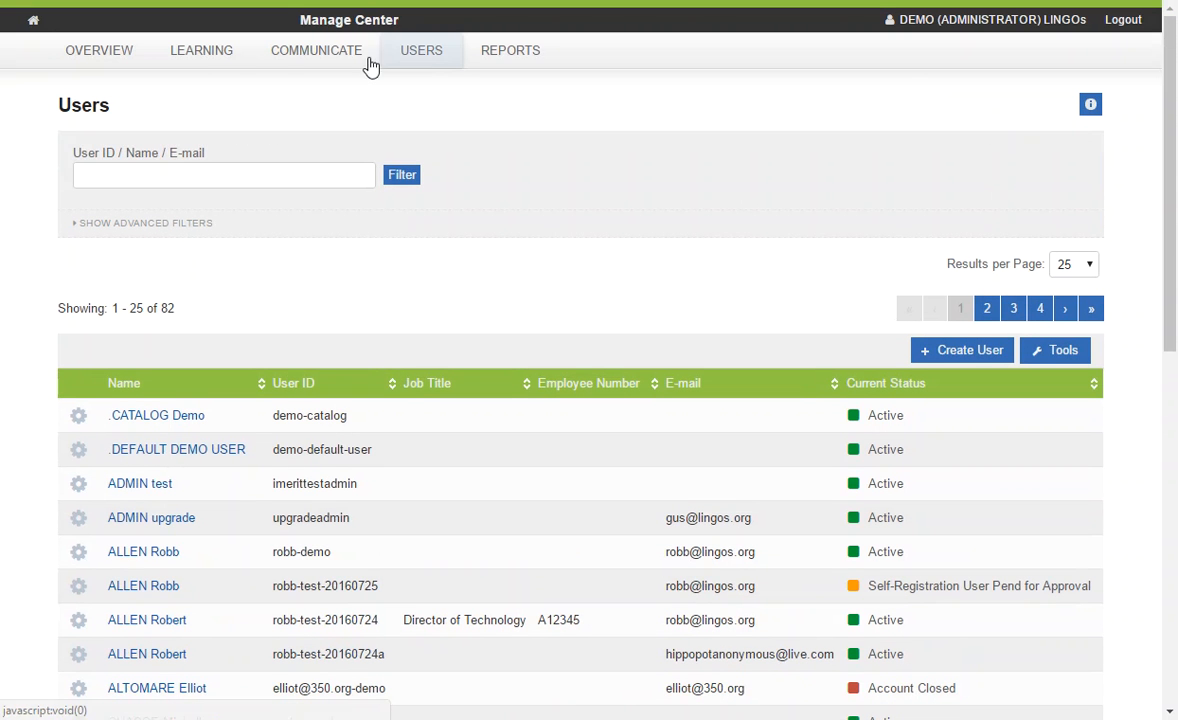
mouse_move(421, 50)
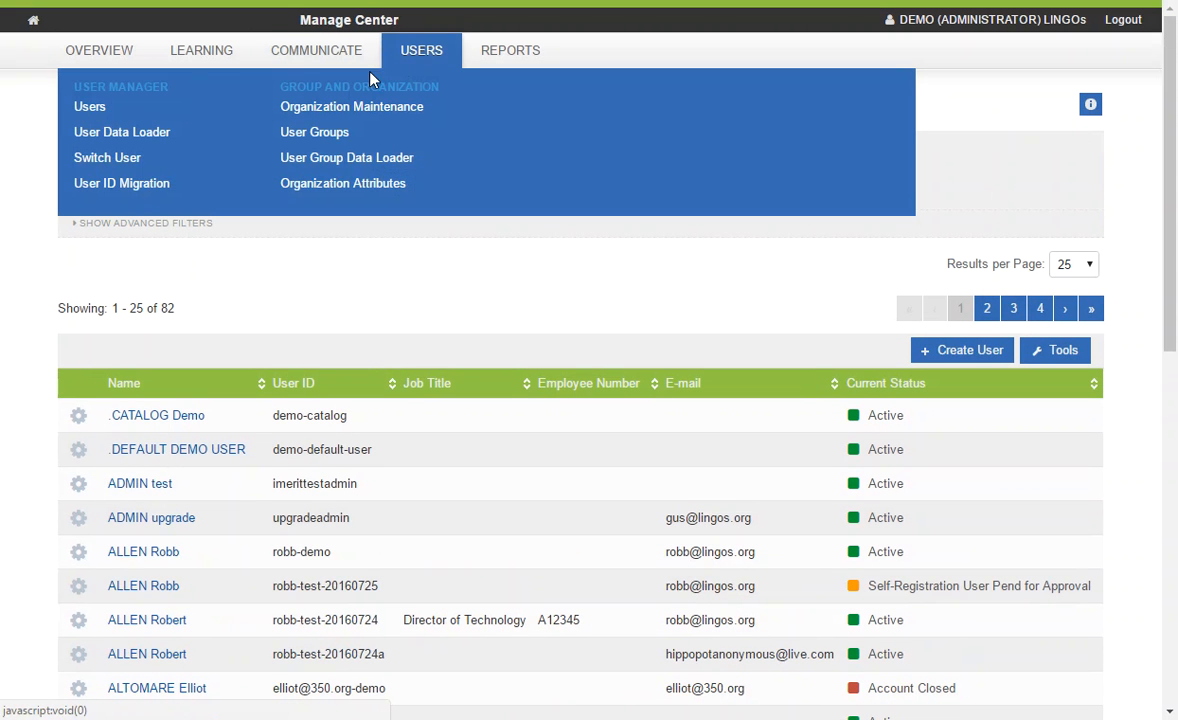
left_click(84, 113)
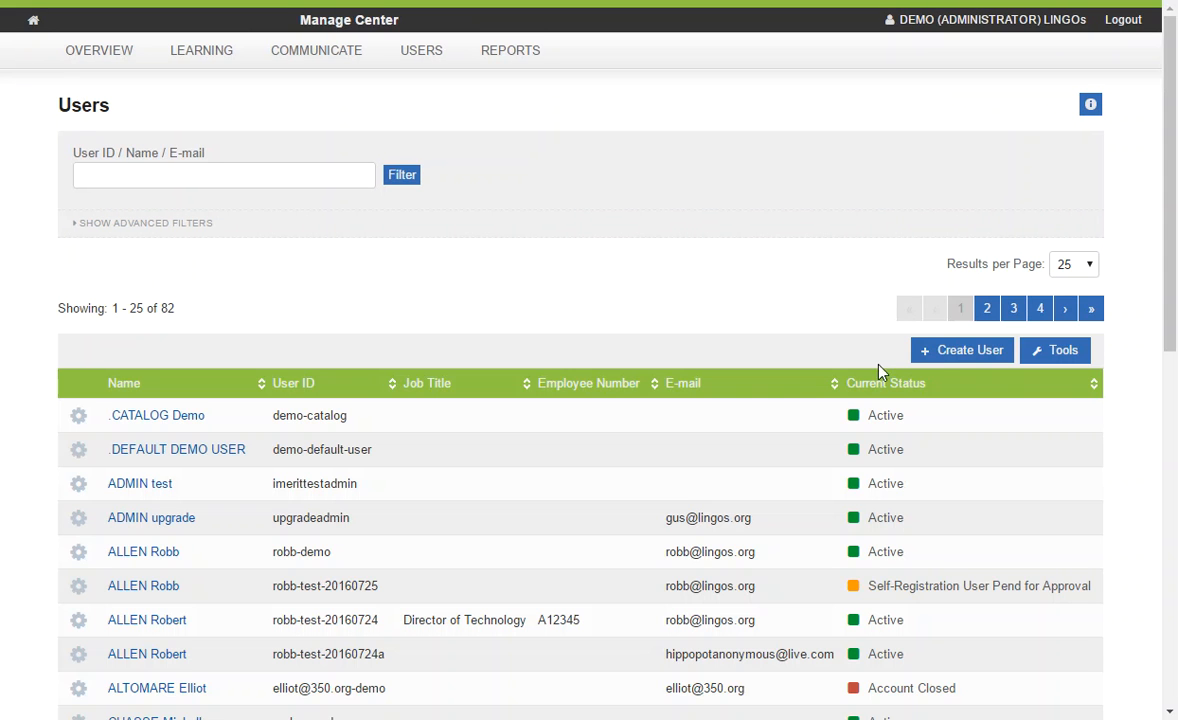
left_click(204, 172)
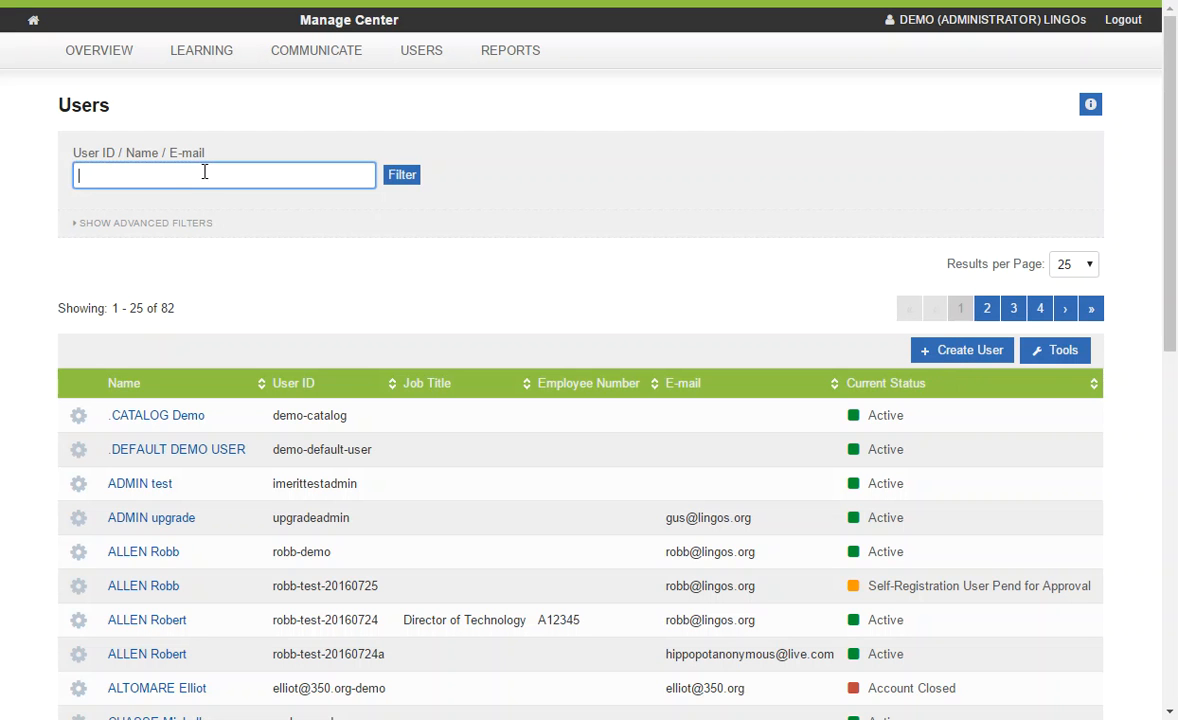
left_click(150, 552)
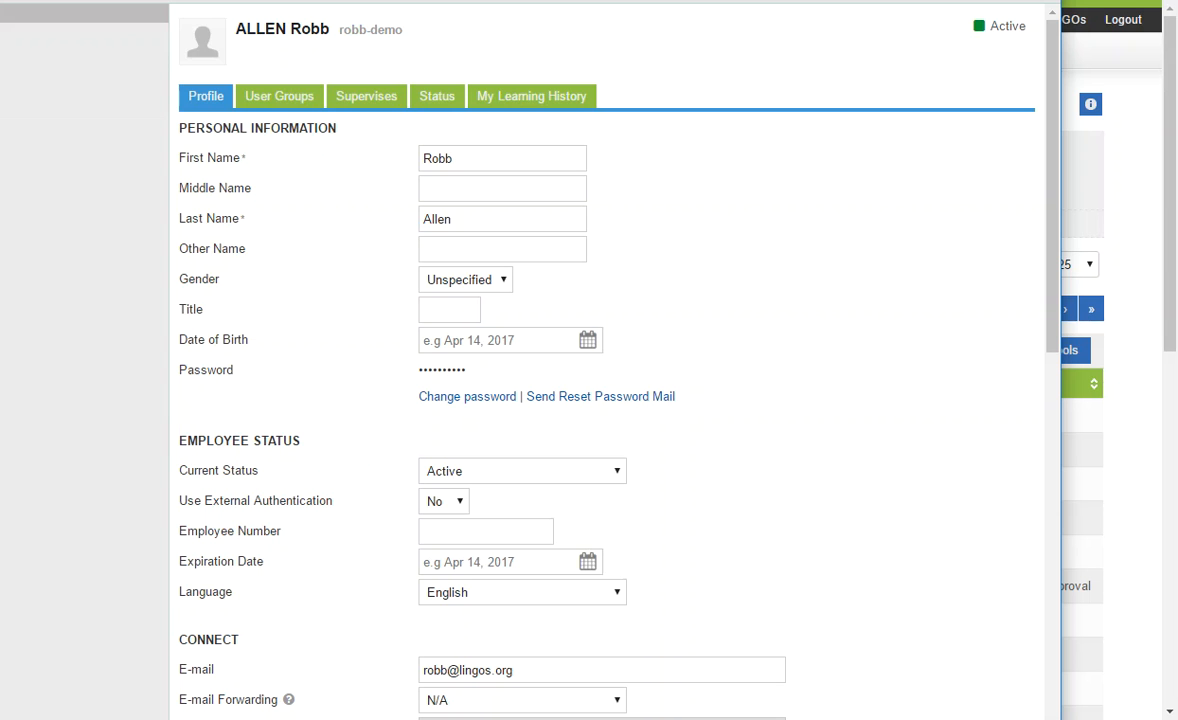
Close the user profile, open Organization Maintenance and expand the Demo and AFRICA organizations in its tree.
left_click(1040, 1)
mouse_move(440, 58)
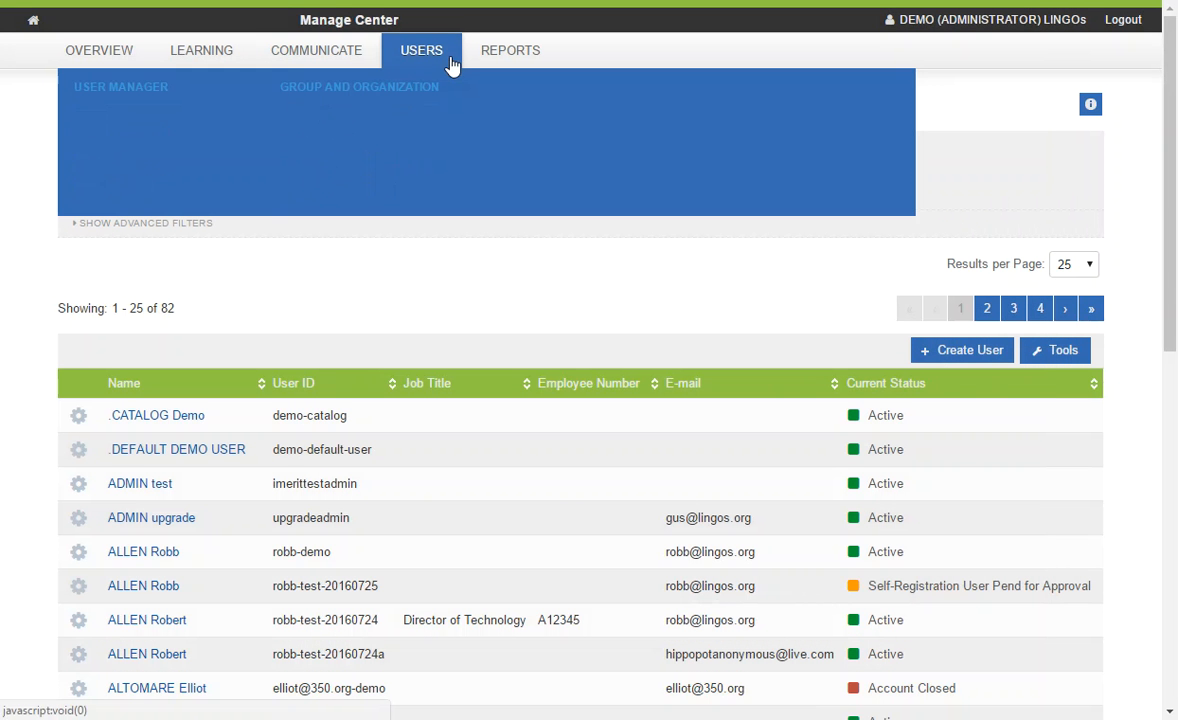
left_click(383, 114)
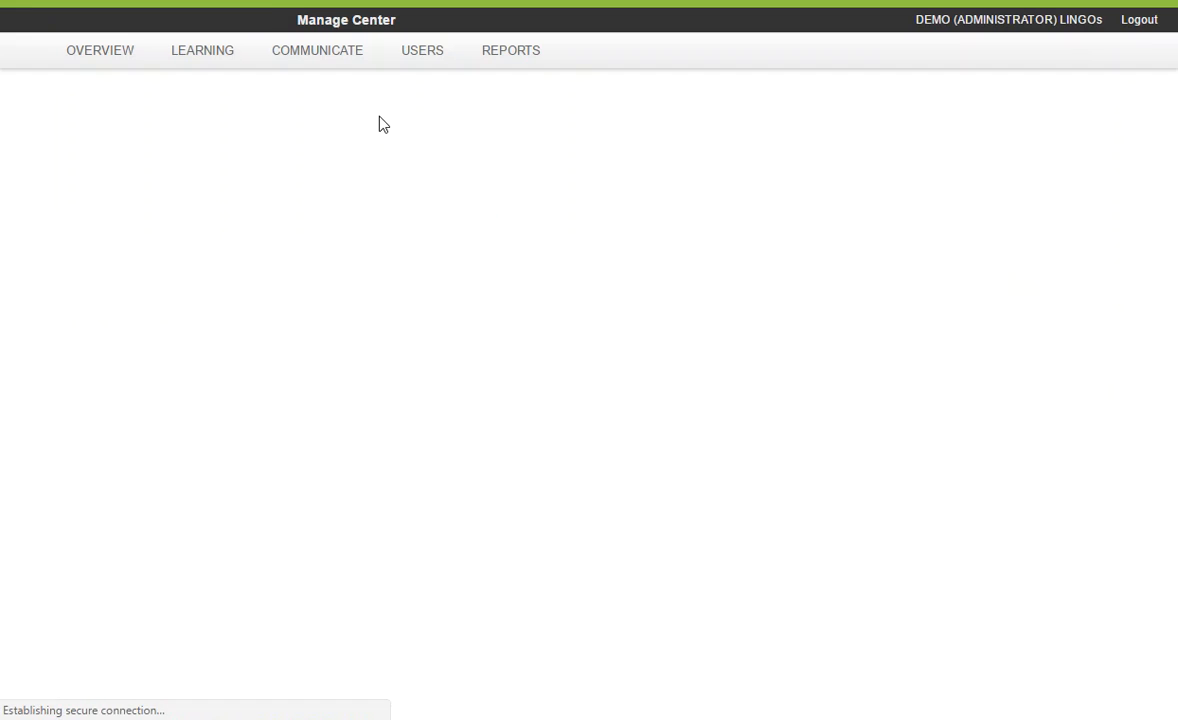
left_click(96, 358)
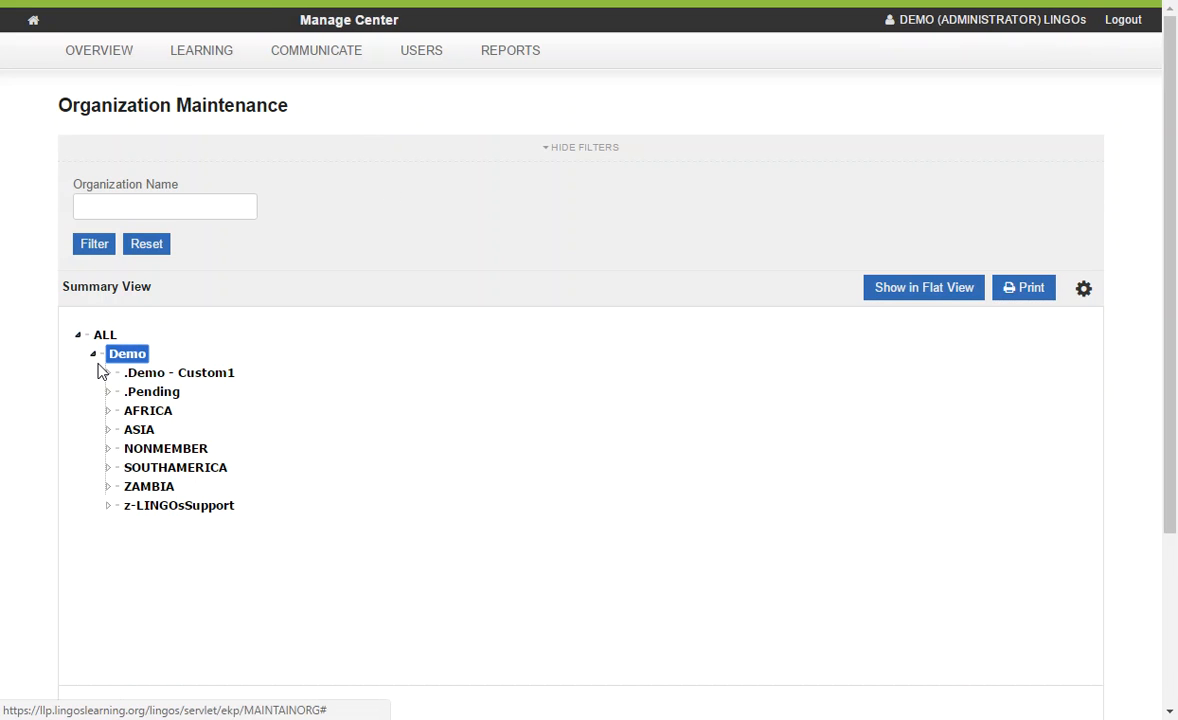
left_click(110, 414)
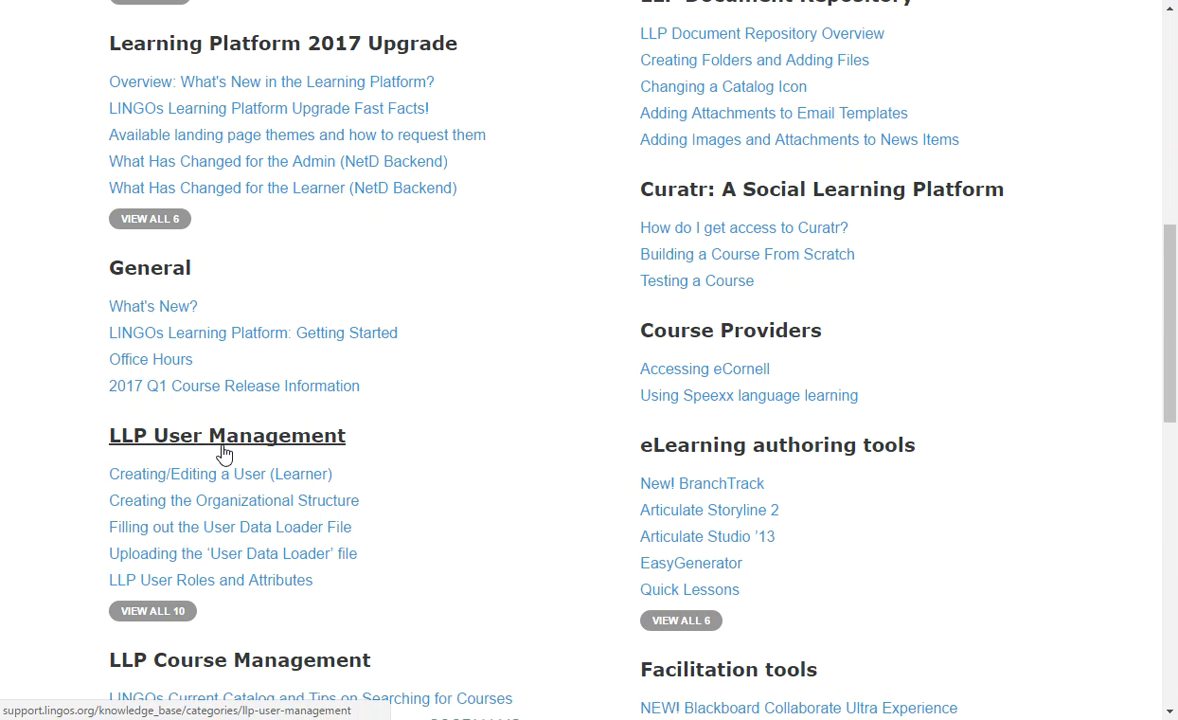
Open the knowledge base article on filling out the User Data Loader file and examine the columns of the dataloadertemplate spreadsheet in Excel.
left_click(196, 537)
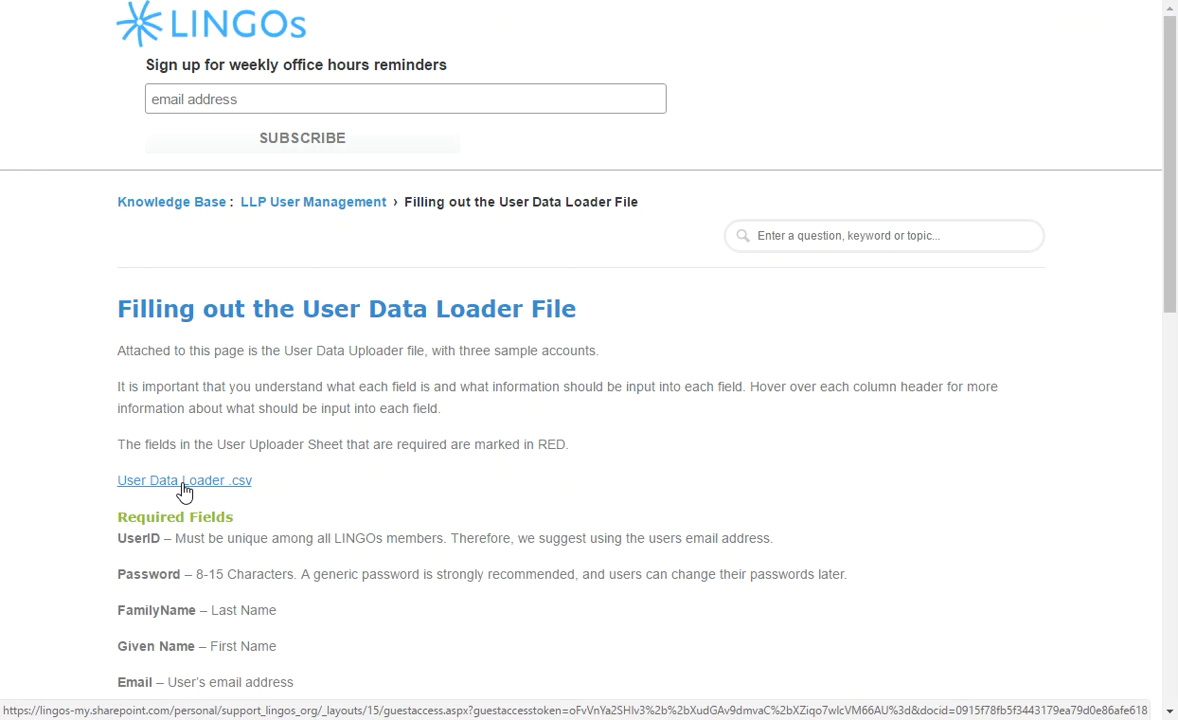
left_click(140, 718)
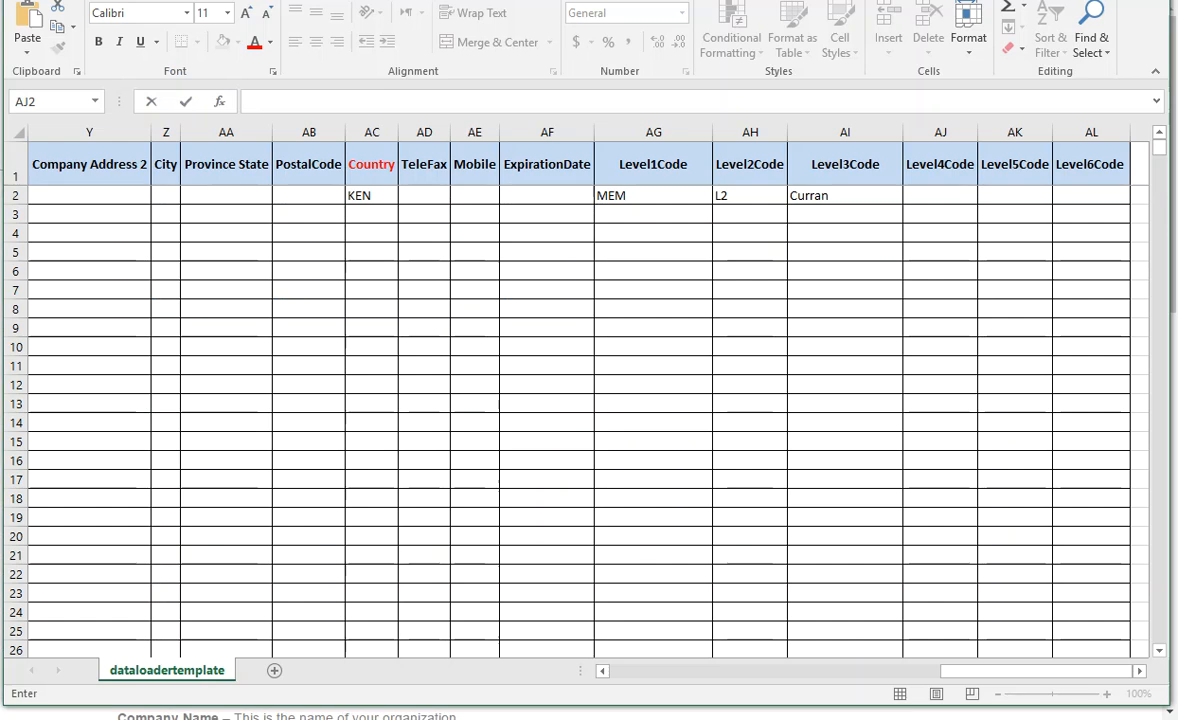
left_click_drag(996, 681, 513, 699)
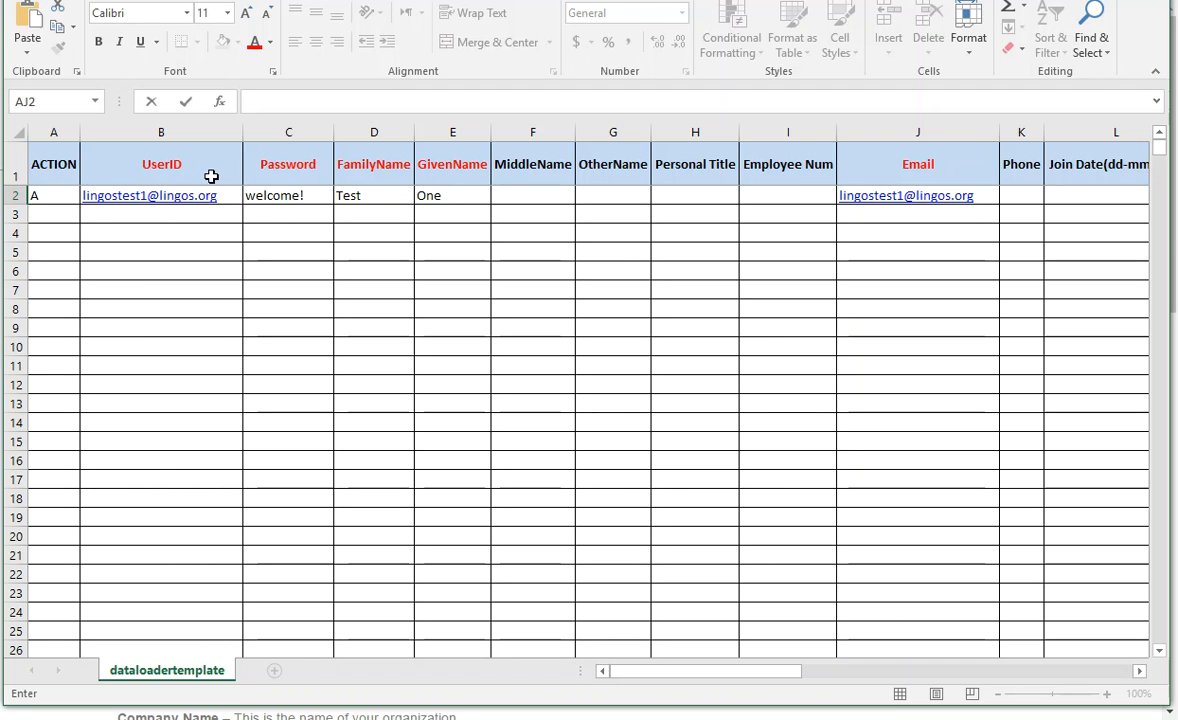
left_click_drag(772, 674, 765, 678)
key("alt+F4")
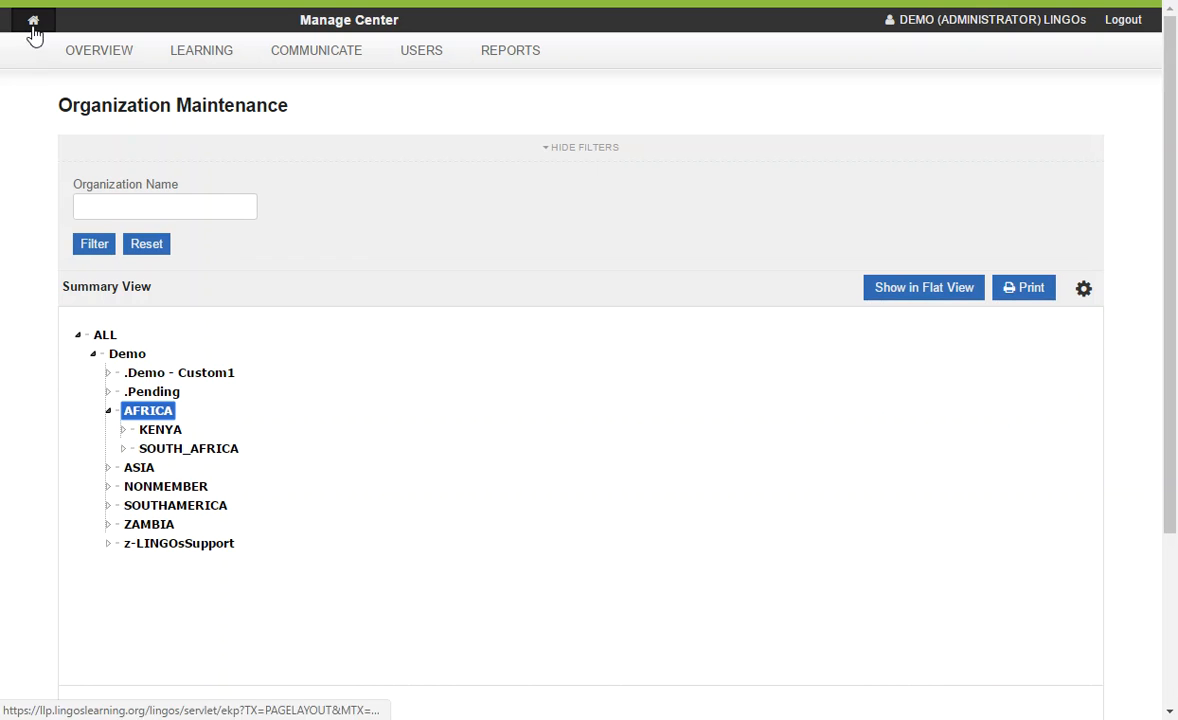
Open the Users list from the home page's quick links and check the actions for the active account directly above the pending one.
left_click(33, 24)
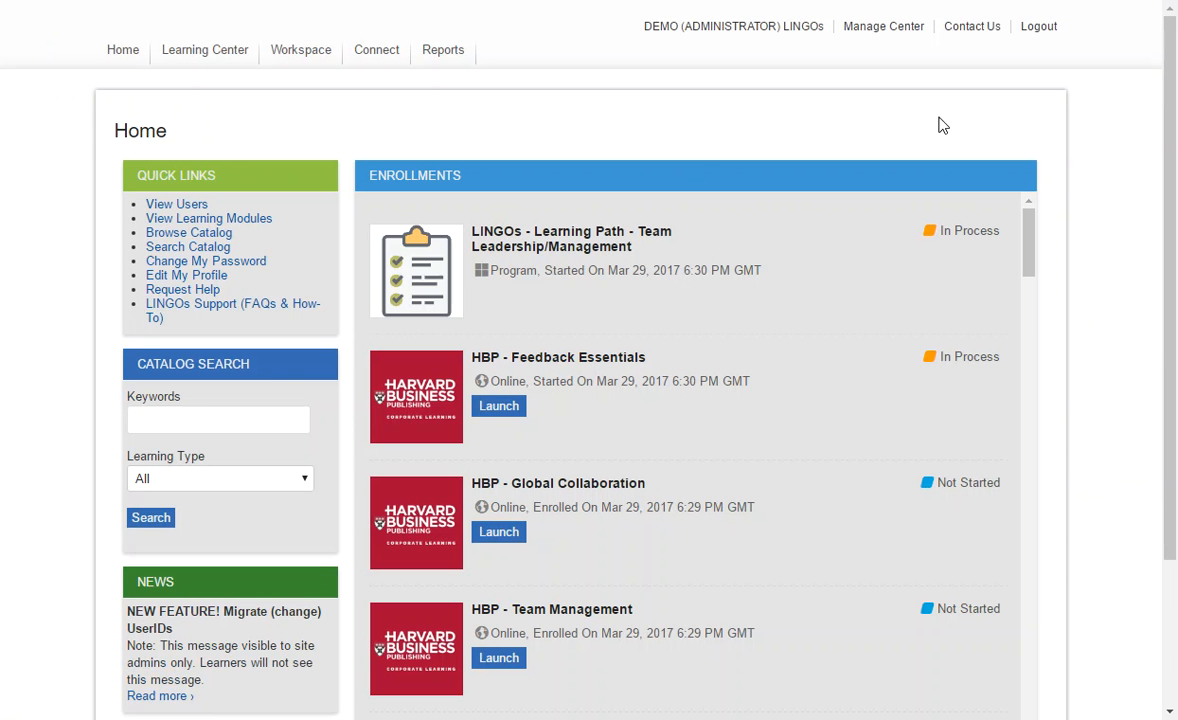
left_click(168, 204)
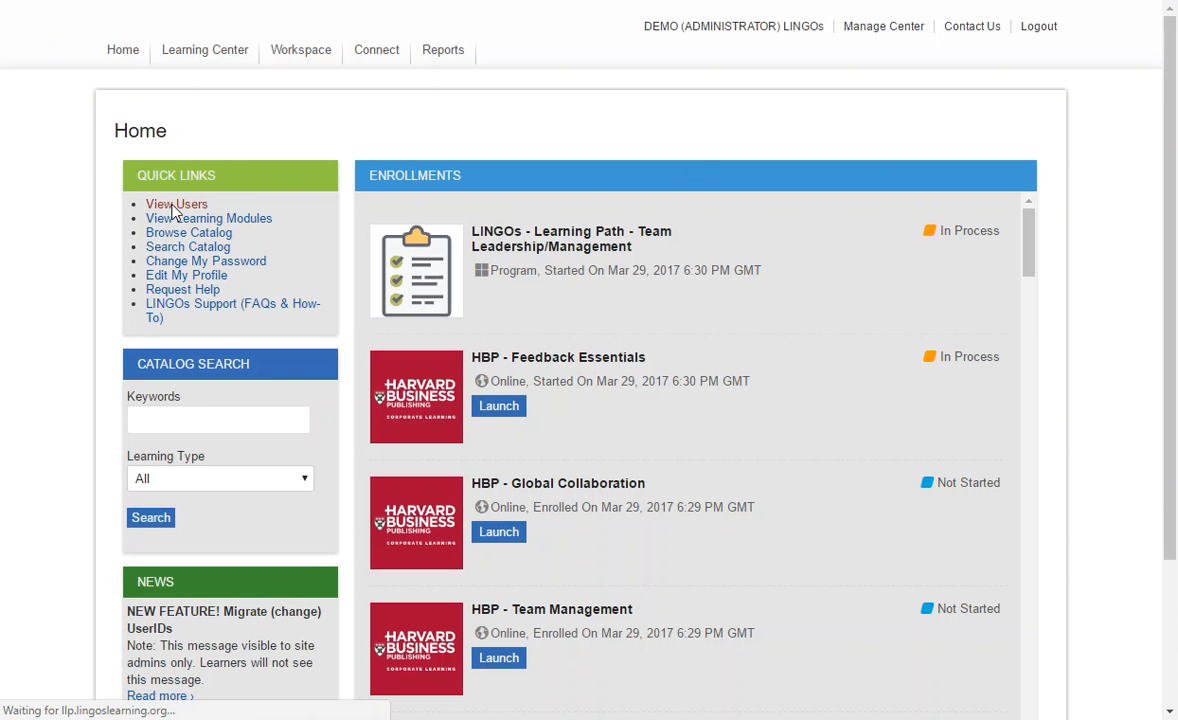
scroll(345, 370, "down", 1)
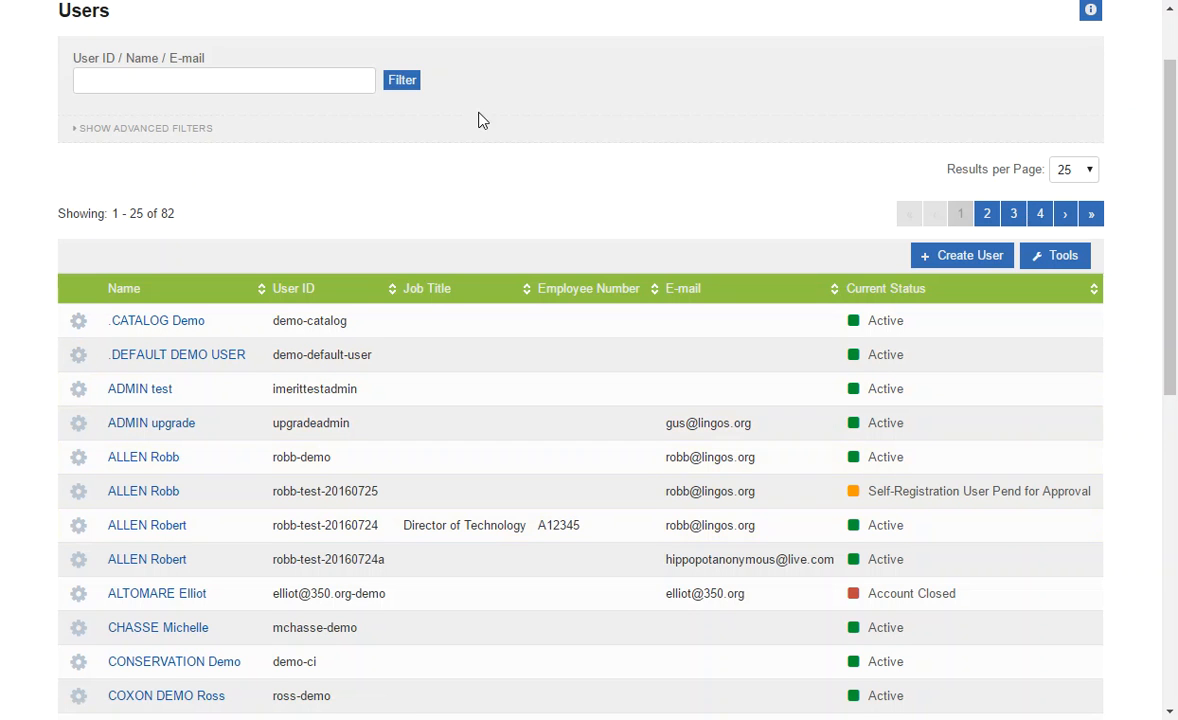
scroll(470, 135, "up", 1)
scroll(528, 171, "down", 3)
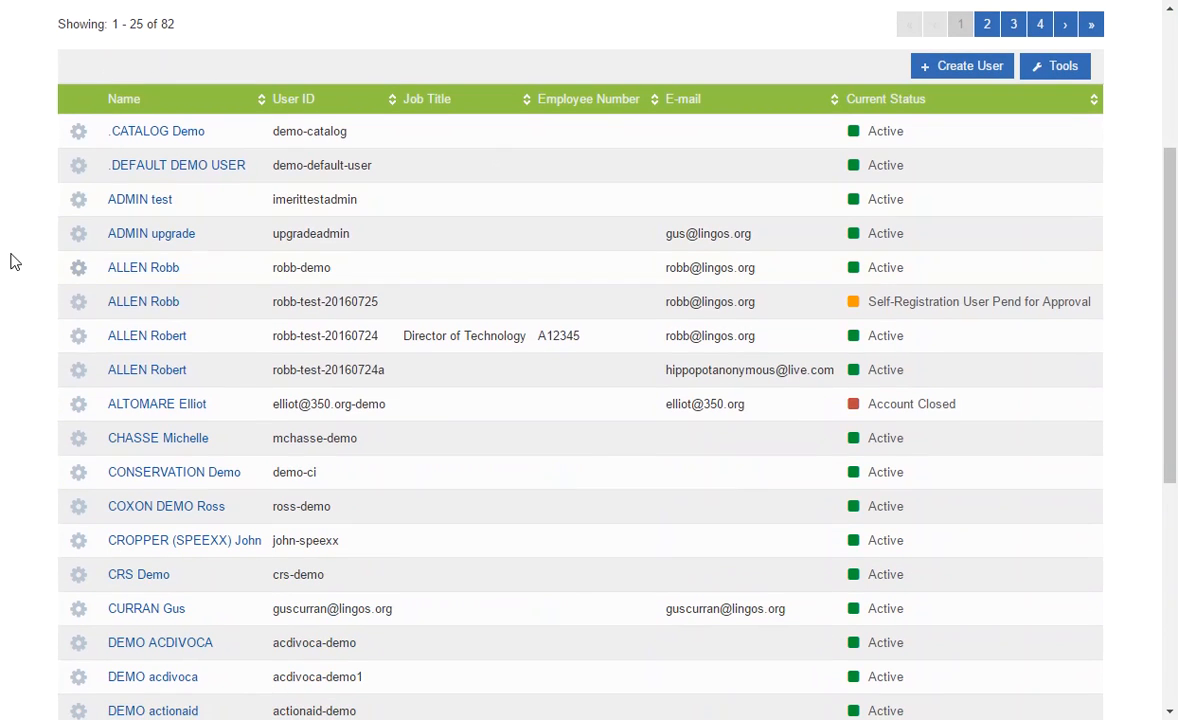
left_click(78, 268)
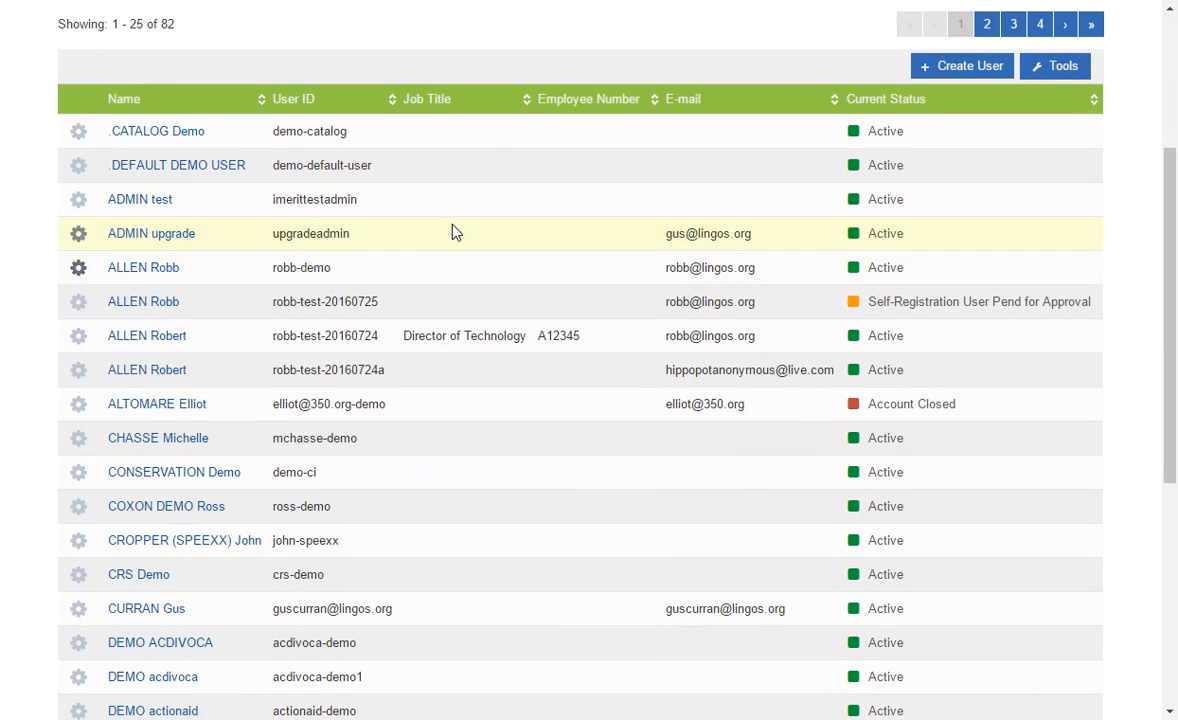
scroll(470, 280, "up", 2)
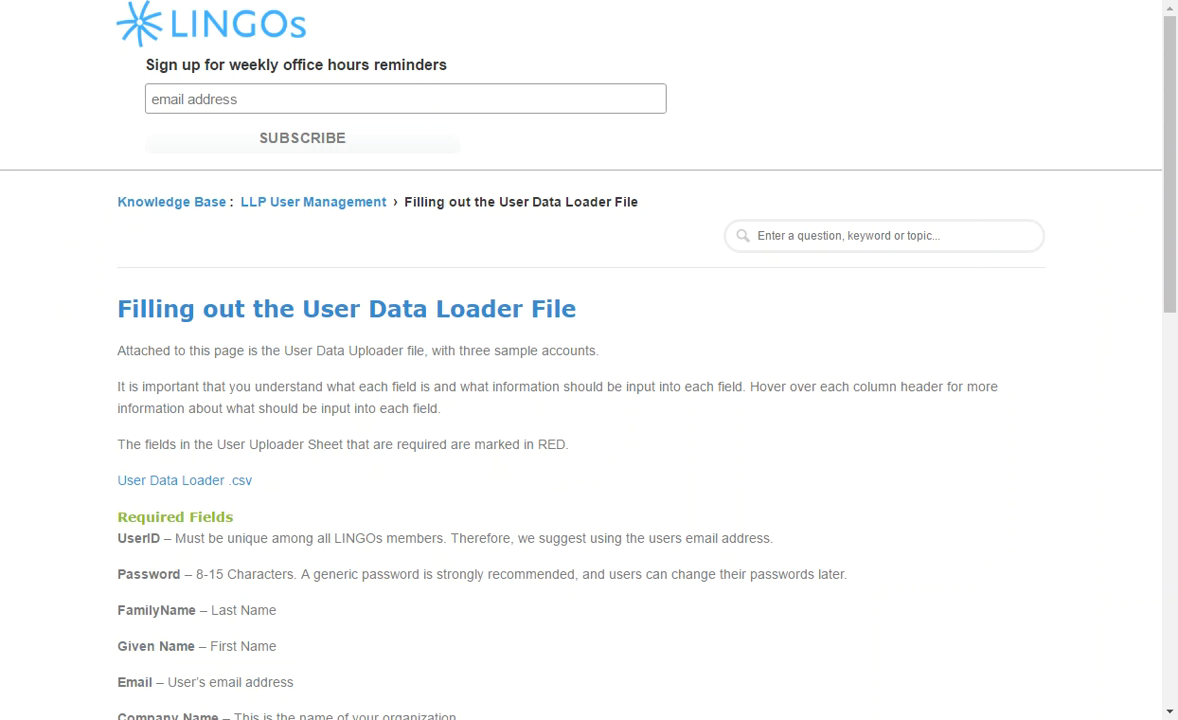
Review the required and optional fields described in the article on filling out the User Data Loader file.
scroll(408, 271, "down", 2)
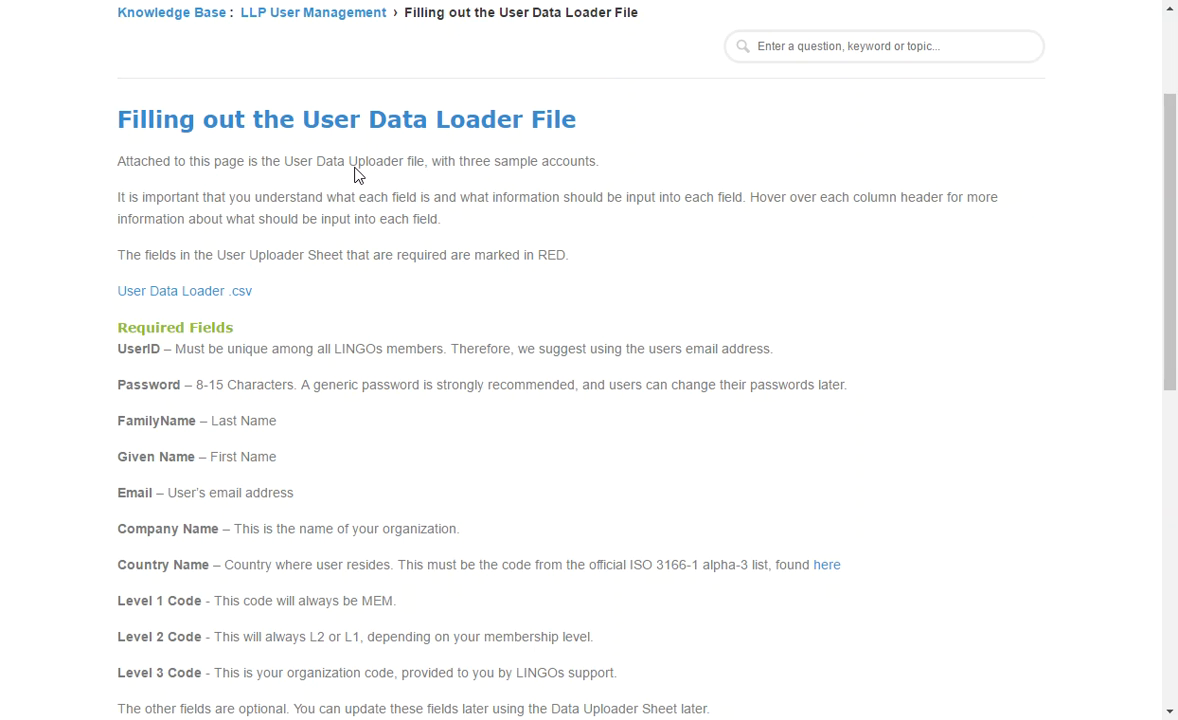
scroll(350, 190, "down", 7)
scroll(344, 216, "down", 2)
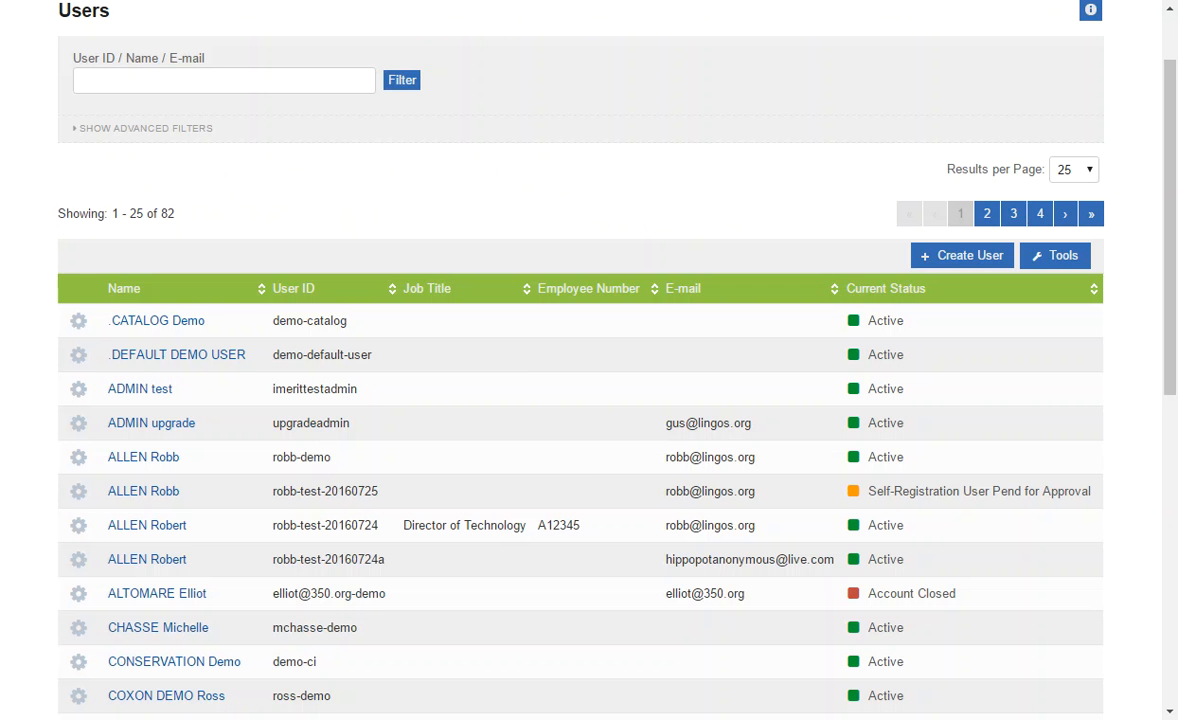